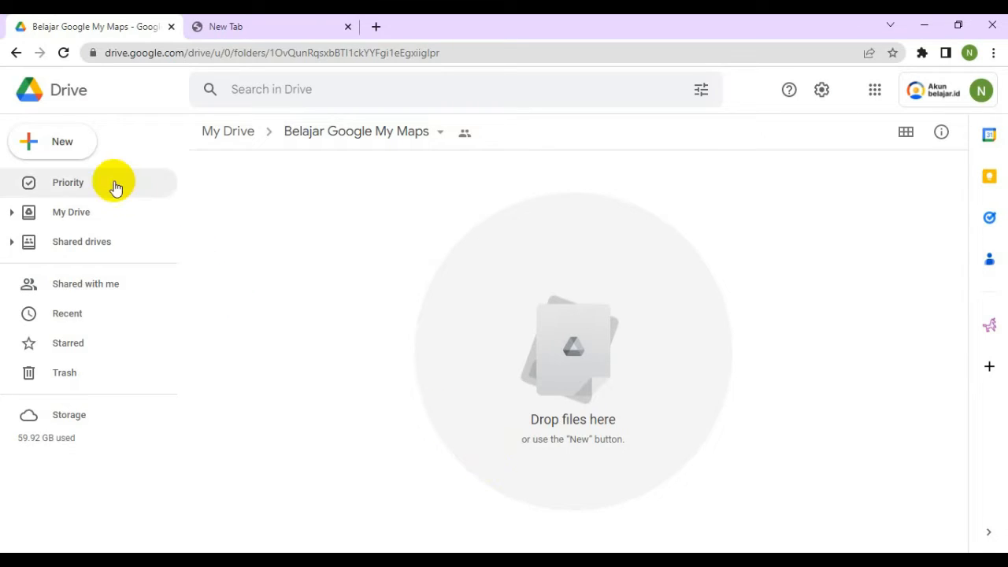
Create a new Google My Maps map in the shared Belajar Google My Maps folder
click(69, 148)
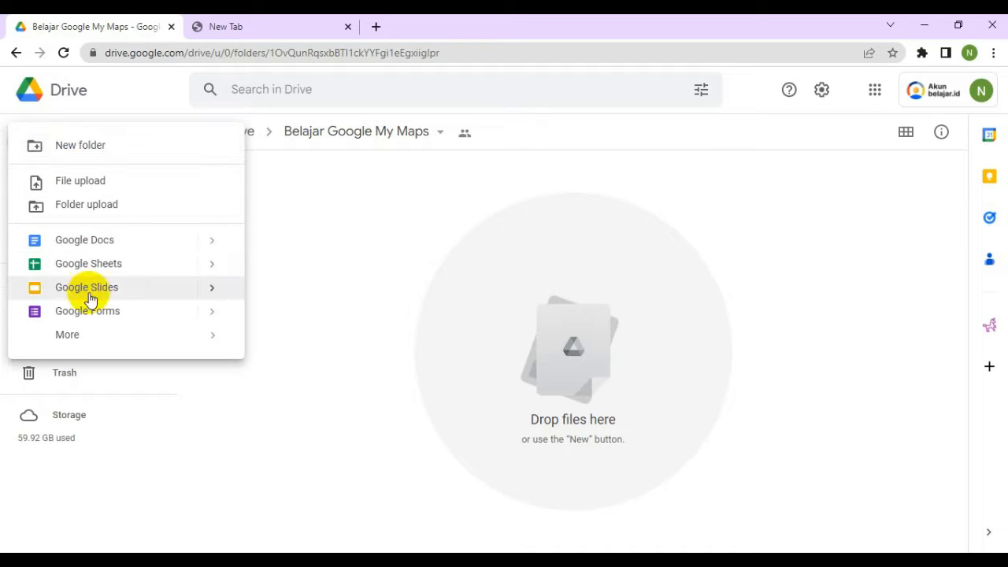
click(85, 342)
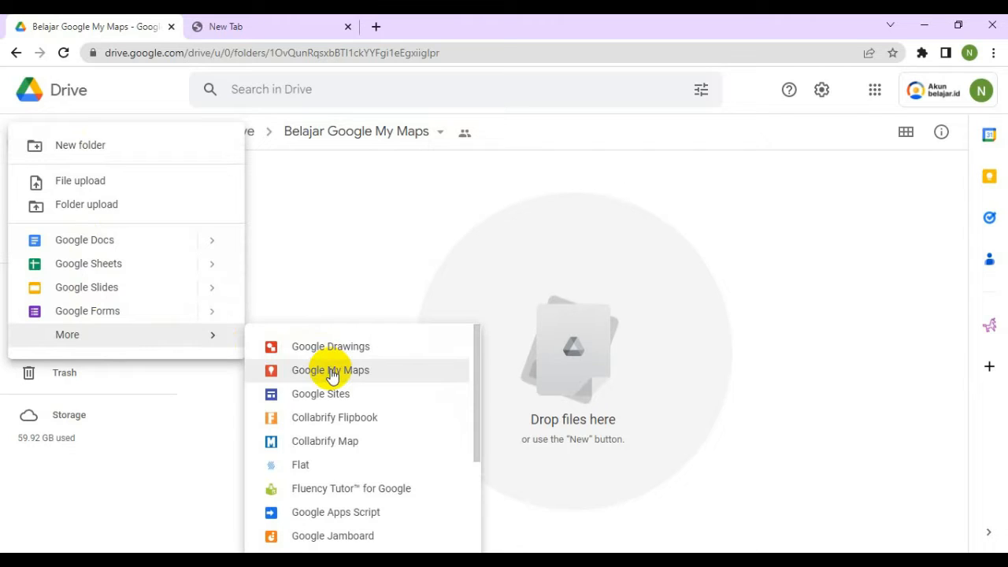
click(331, 372)
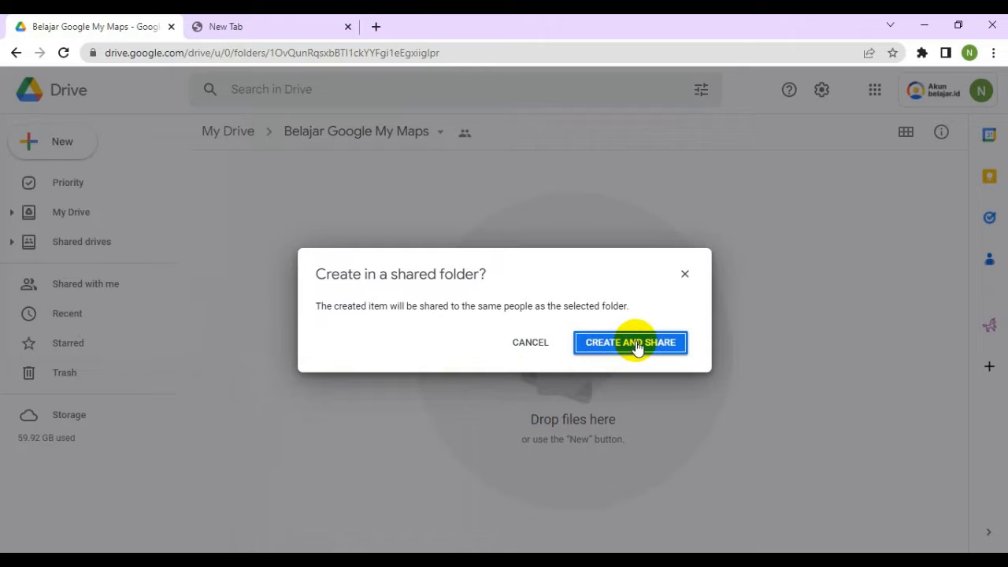
click(637, 345)
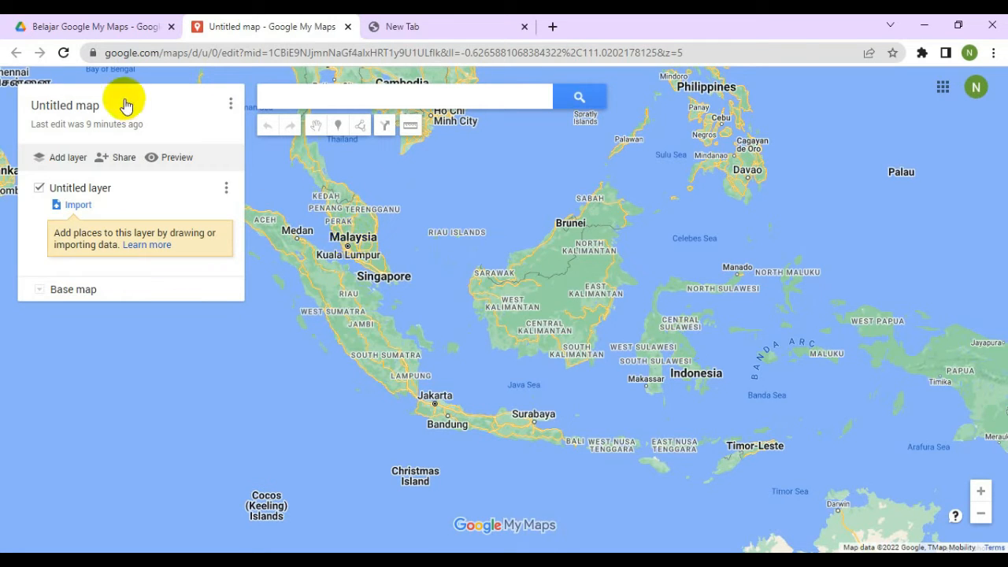
Title the map "Peta Sebaran Konservasi Flora dan Fauna di Indonesia" and save it
click(91, 110)
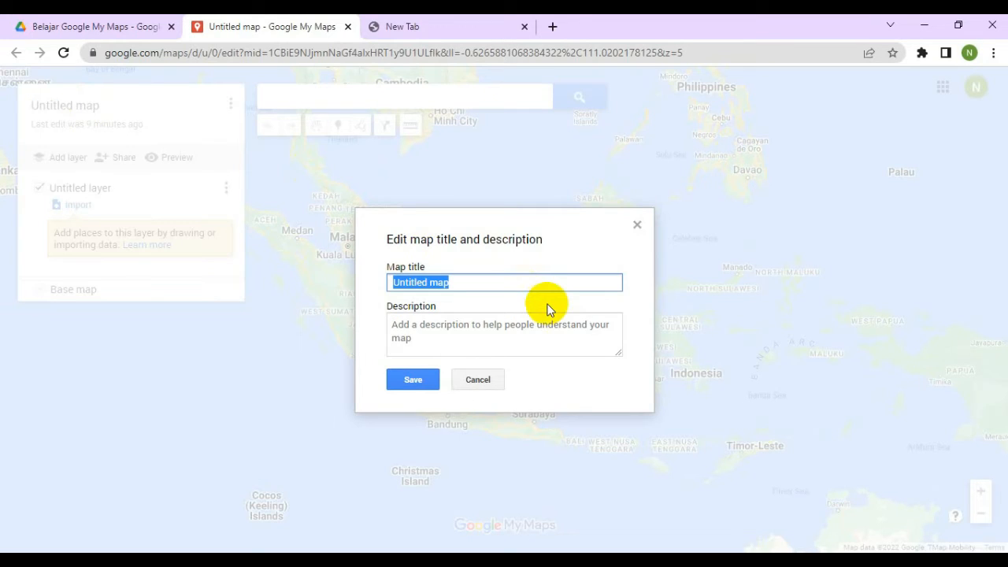
key(BackSpace)
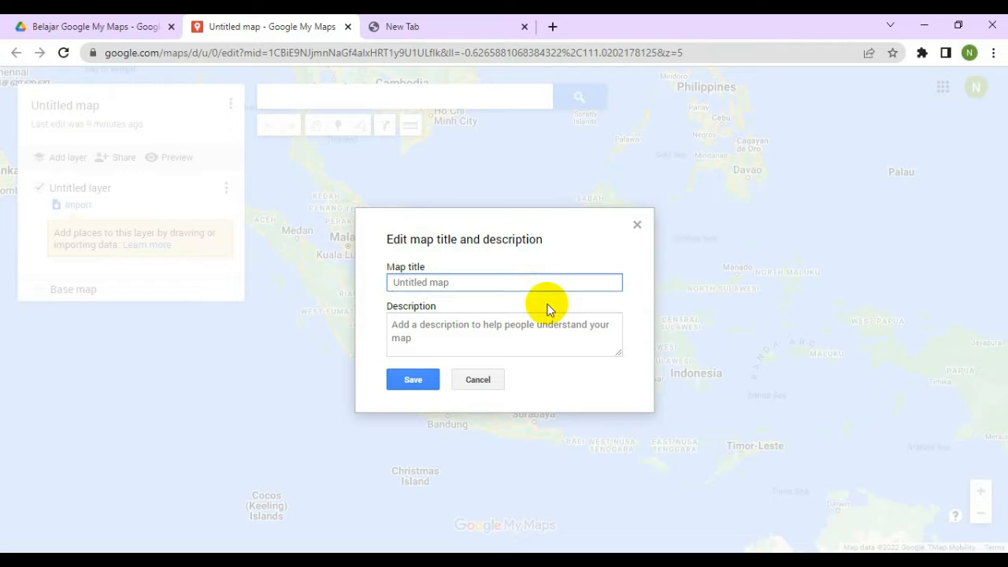
text(Peta Sebaran Ko)
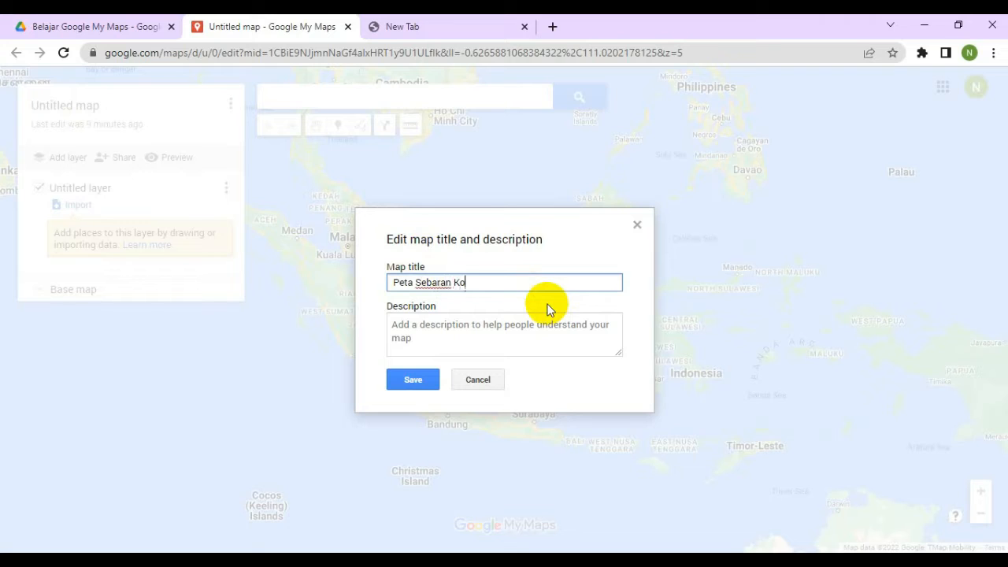
text(nservasi Flora dan)
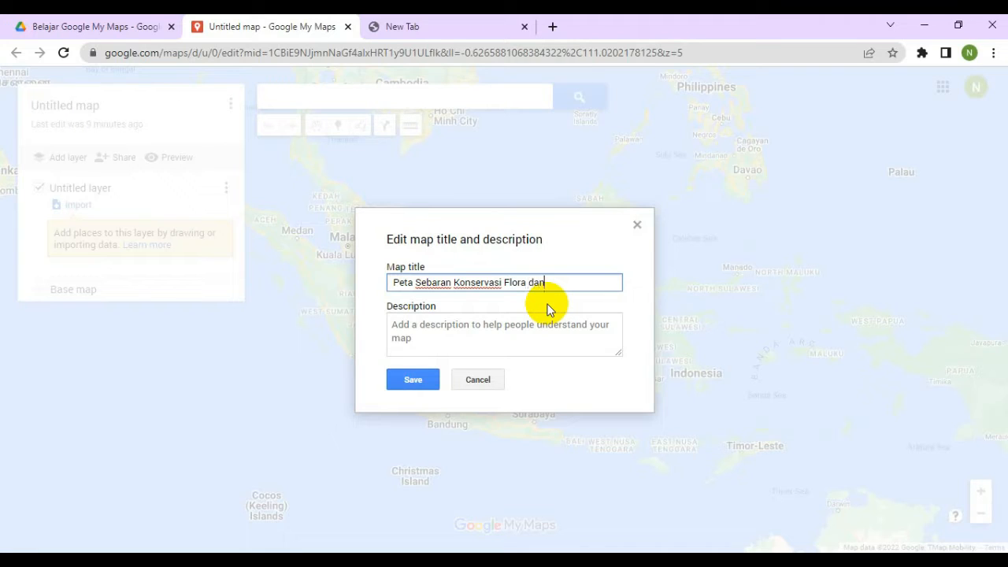
text( Fauna di Indonesia)
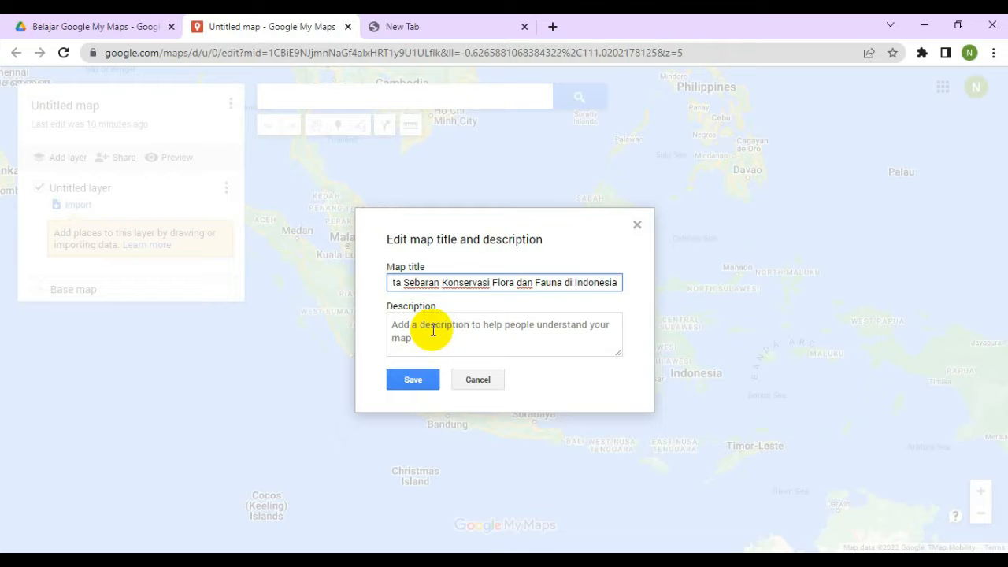
click(410, 385)
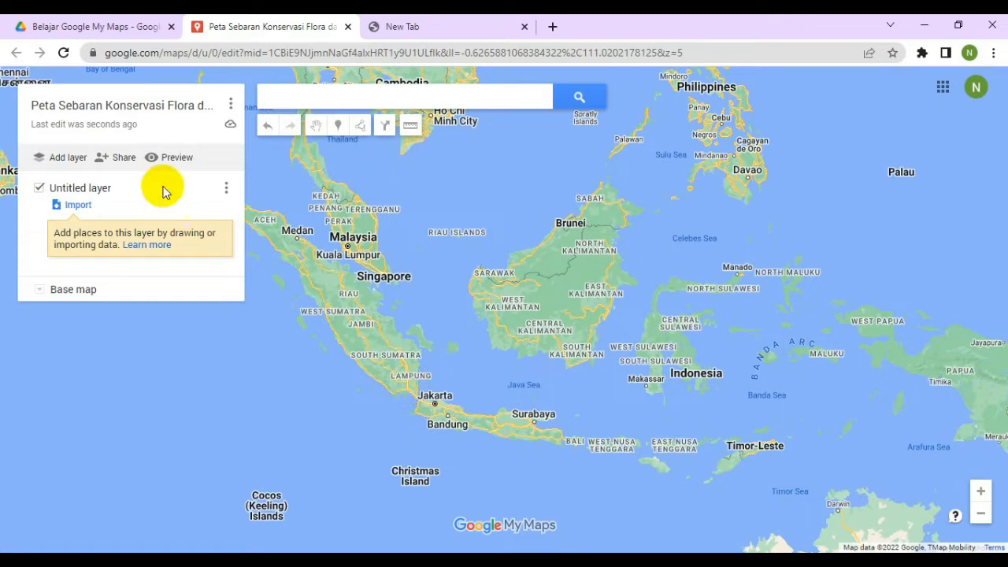
Let anyone with the link view the map and change the Kementerian Pendidikan dan Kebudayaan (SMA) group access to Anyone with the link
click(120, 159)
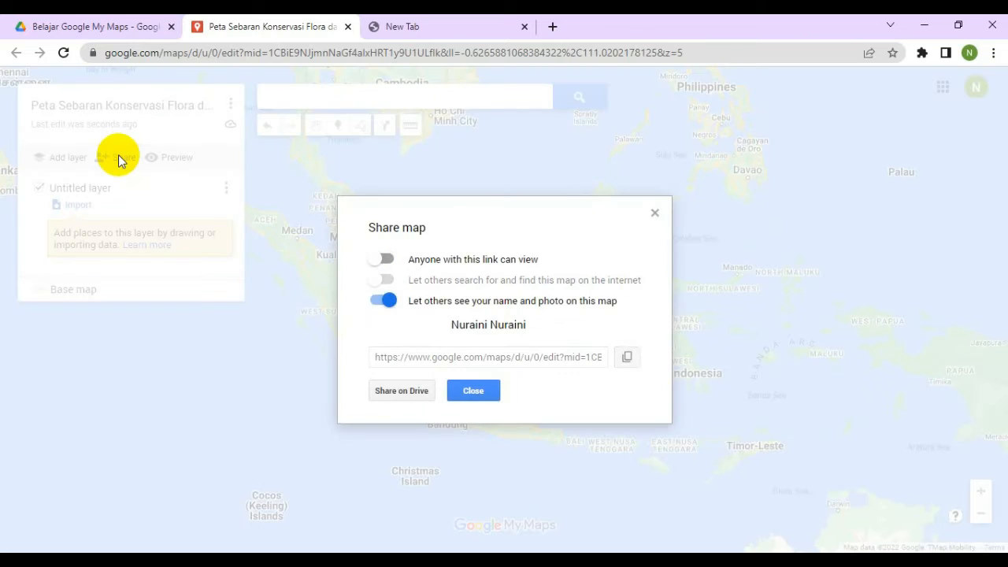
click(386, 260)
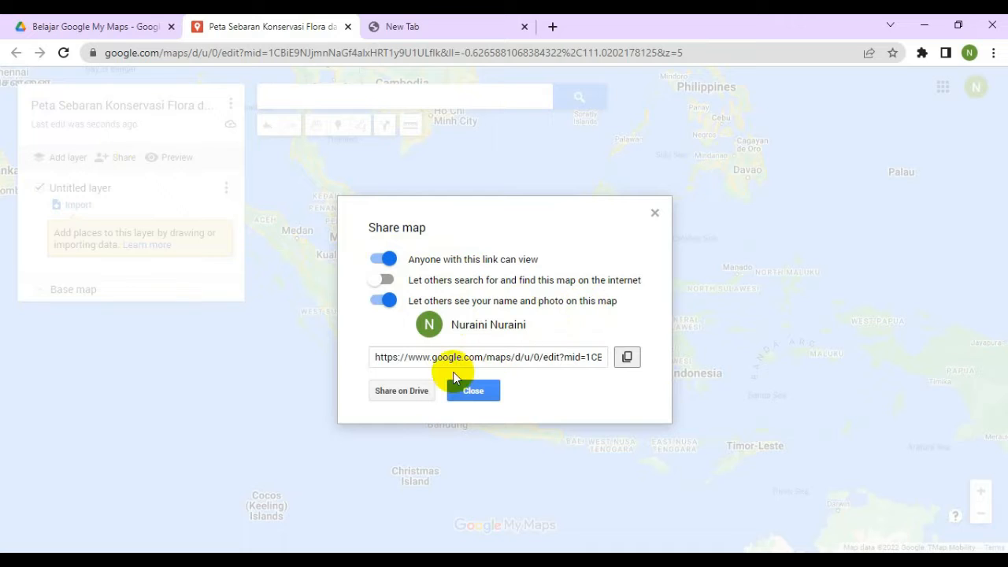
click(394, 400)
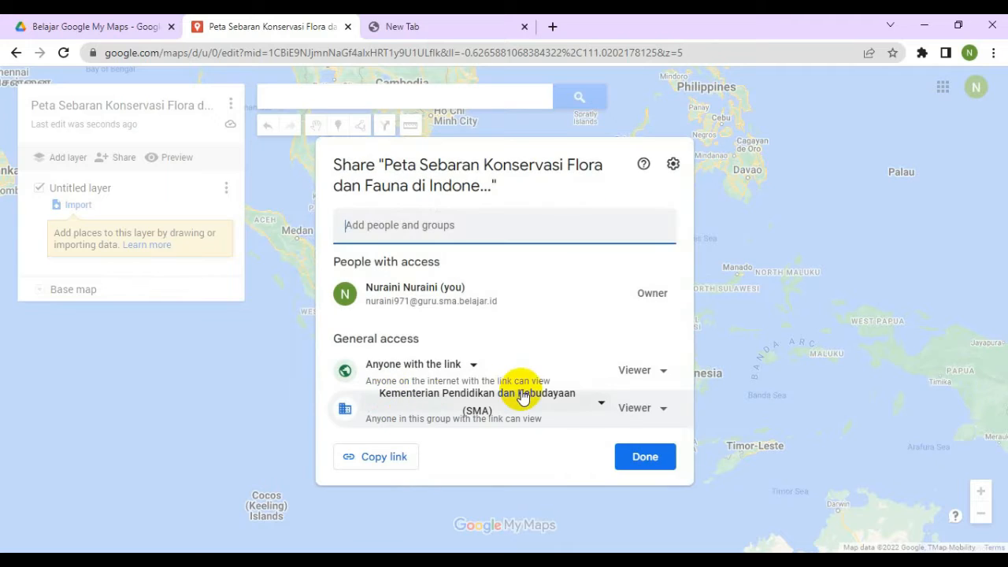
click(603, 406)
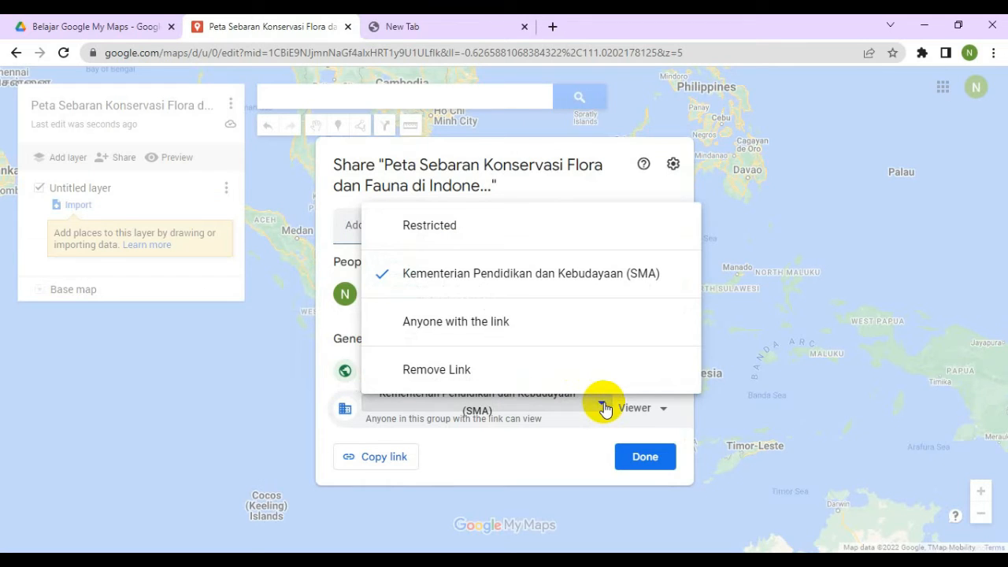
click(559, 331)
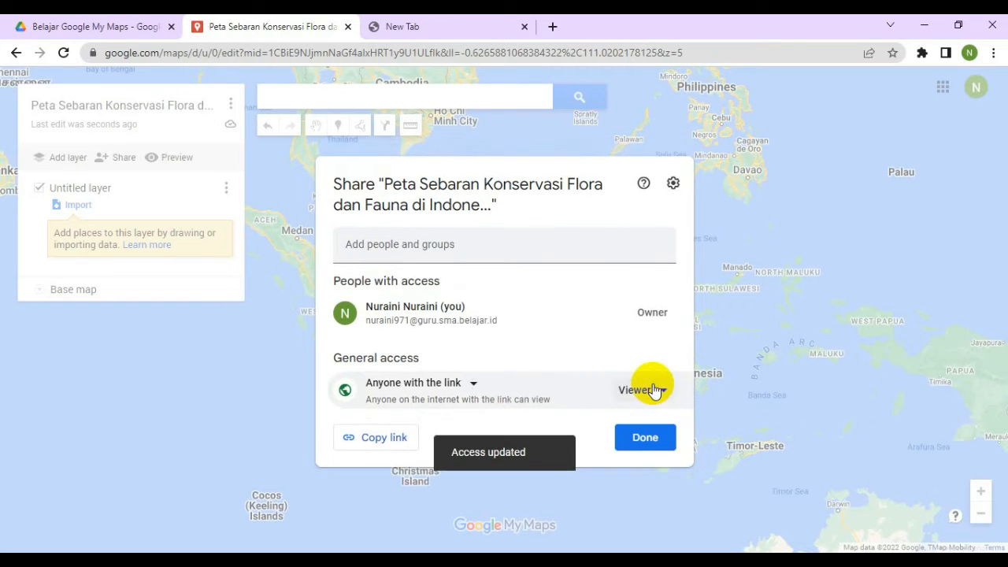
Give anyone with the link the Editor role and finish the sharing settings
click(663, 392)
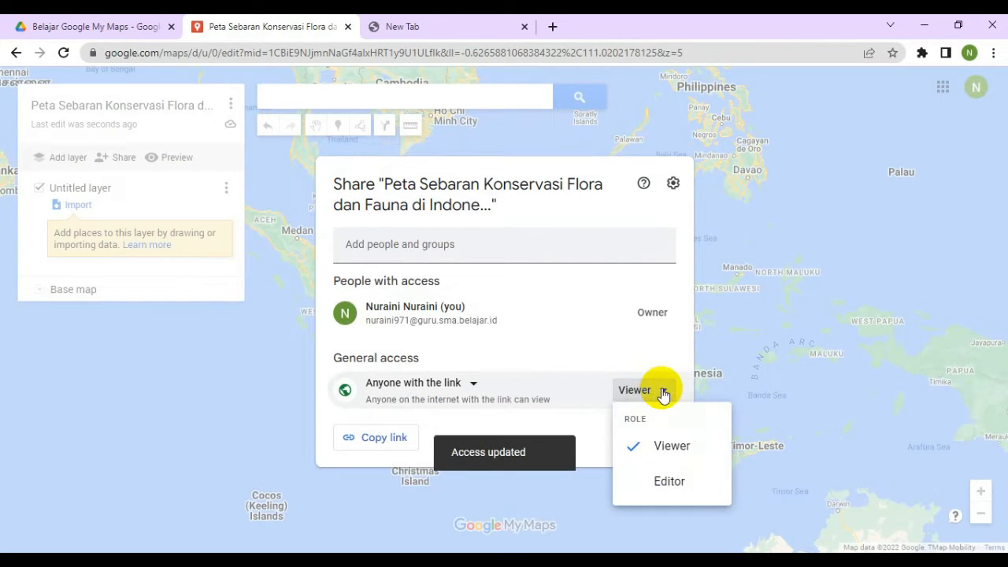
click(670, 484)
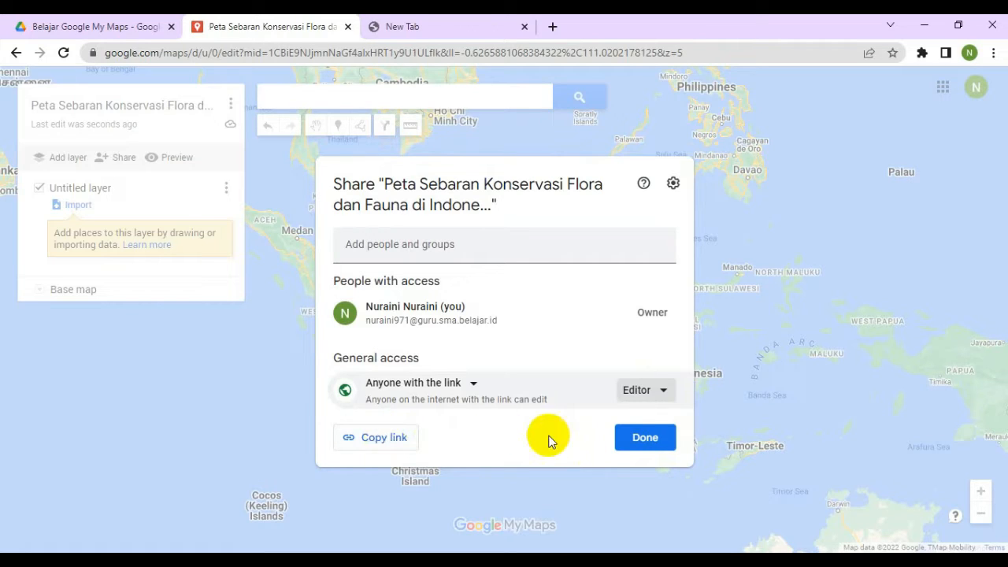
click(646, 441)
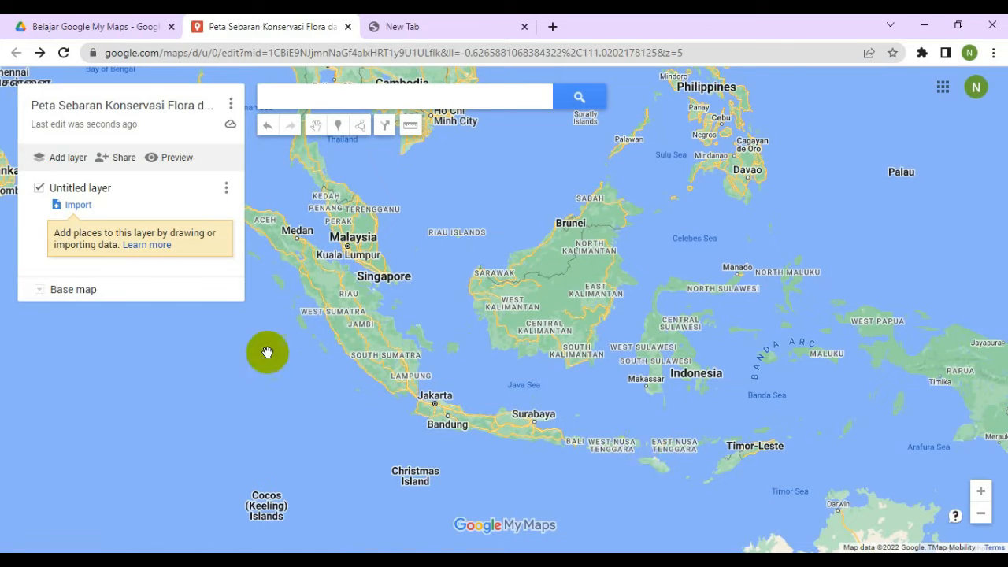
Change the map's base map to Satellite
click(41, 291)
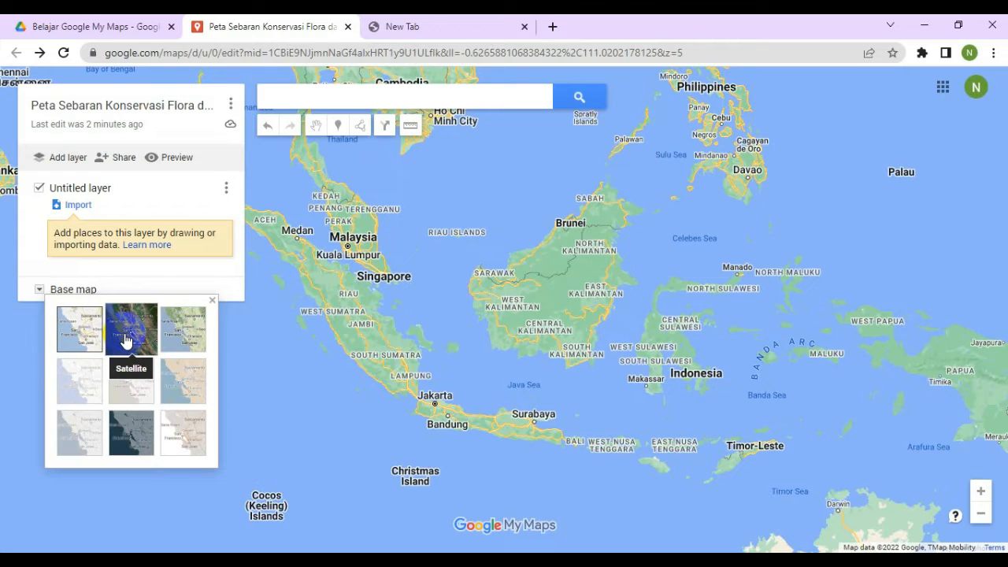
click(126, 340)
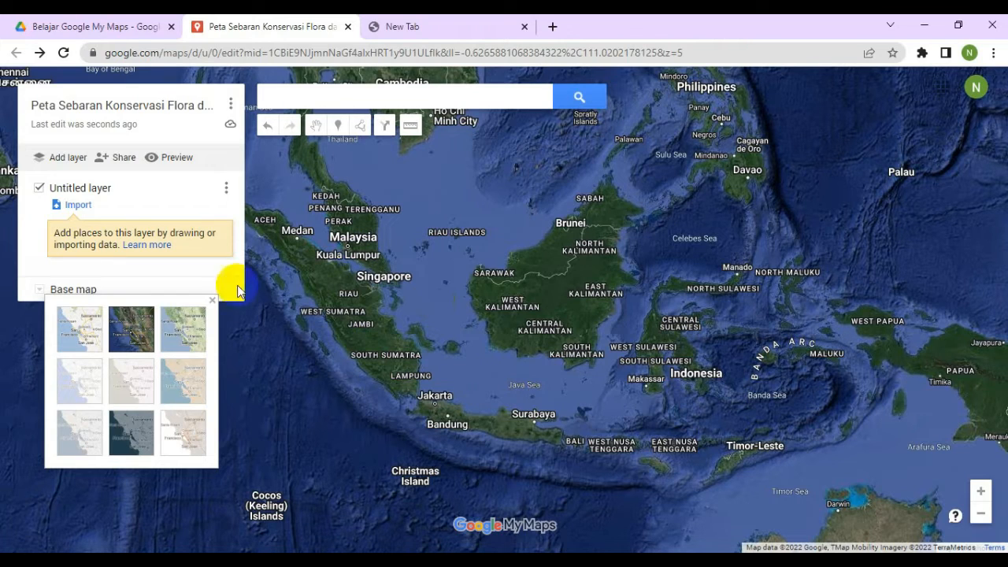
click(127, 333)
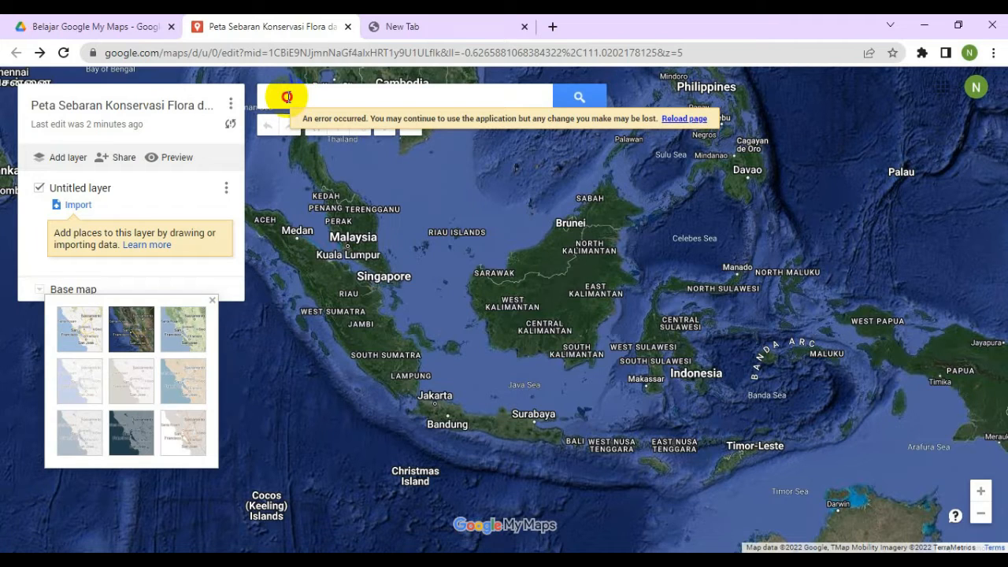
Search the map for "taman nasional ujung kulon"
click(288, 97)
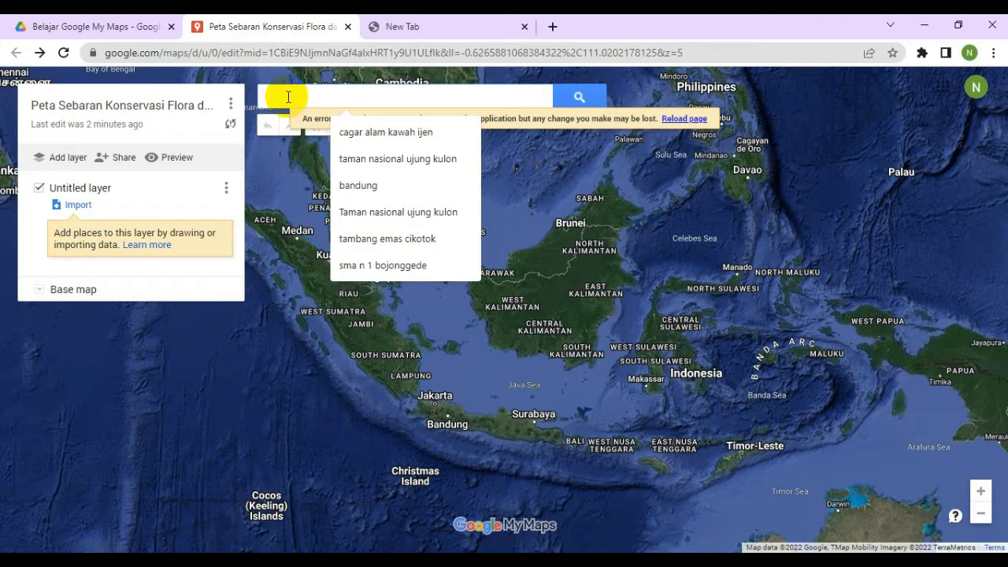
text(aman Nasional ujung kulon)
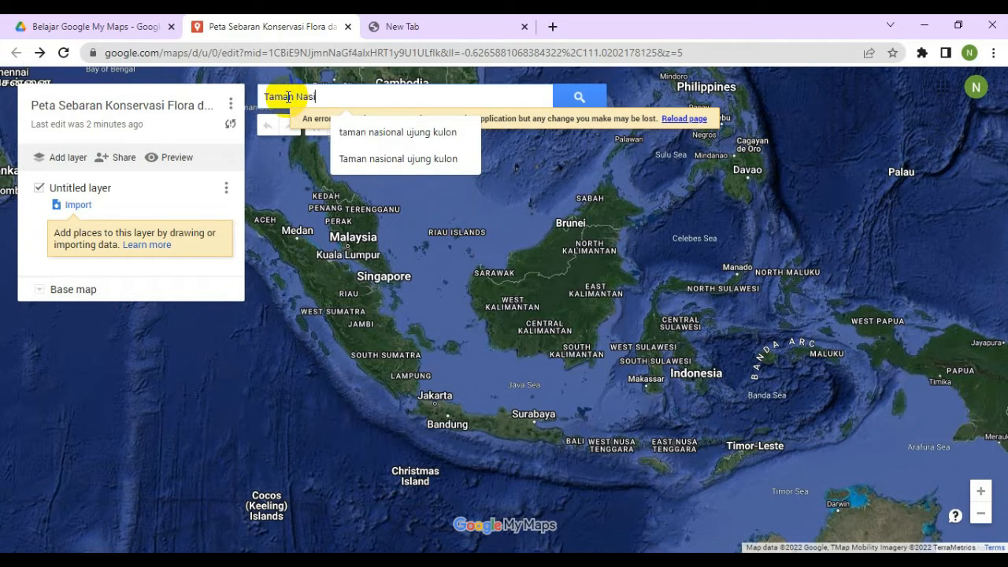
click(393, 135)
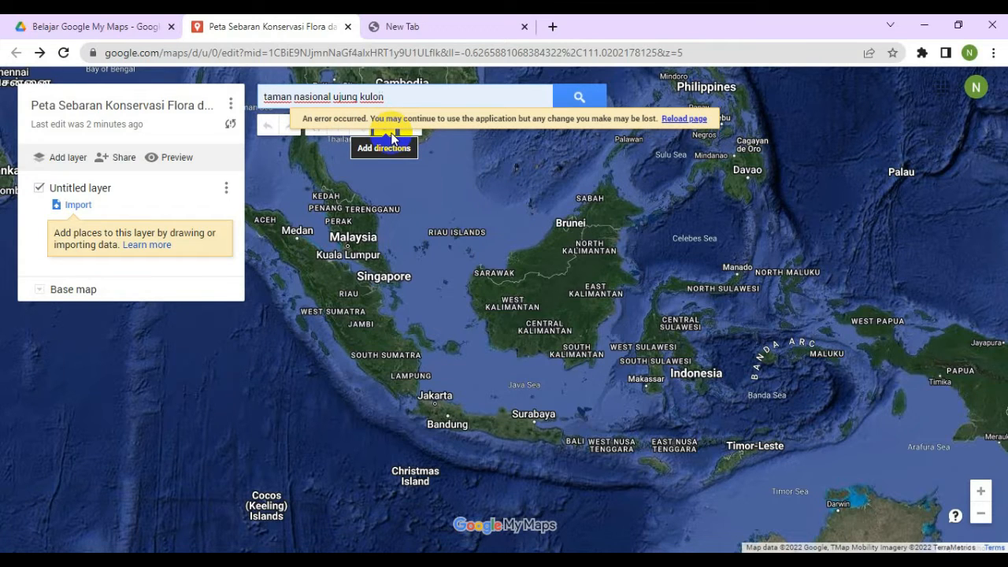
click(591, 97)
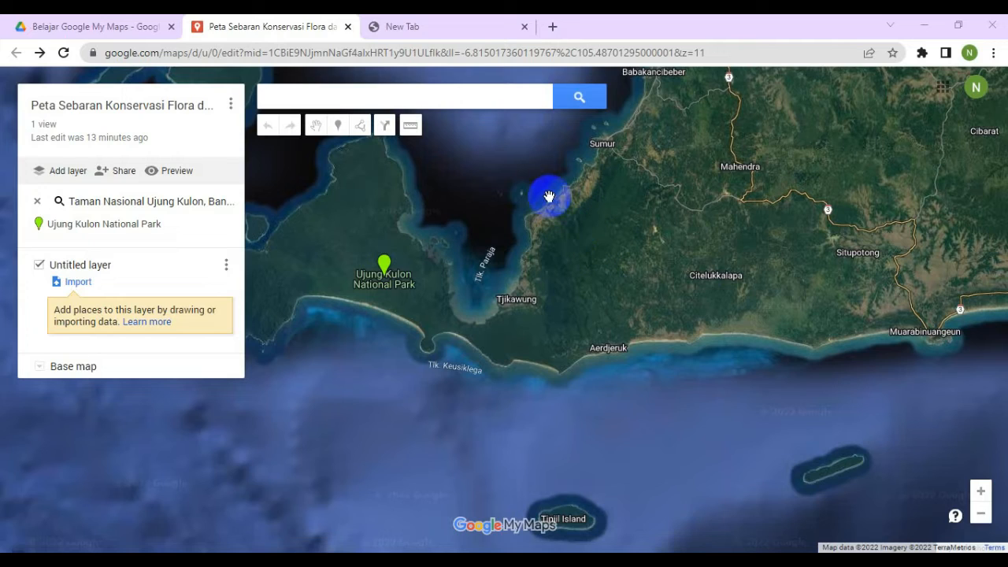
Add a marker to the untitled layer at the Ujung Kulon National Park search result
click(338, 126)
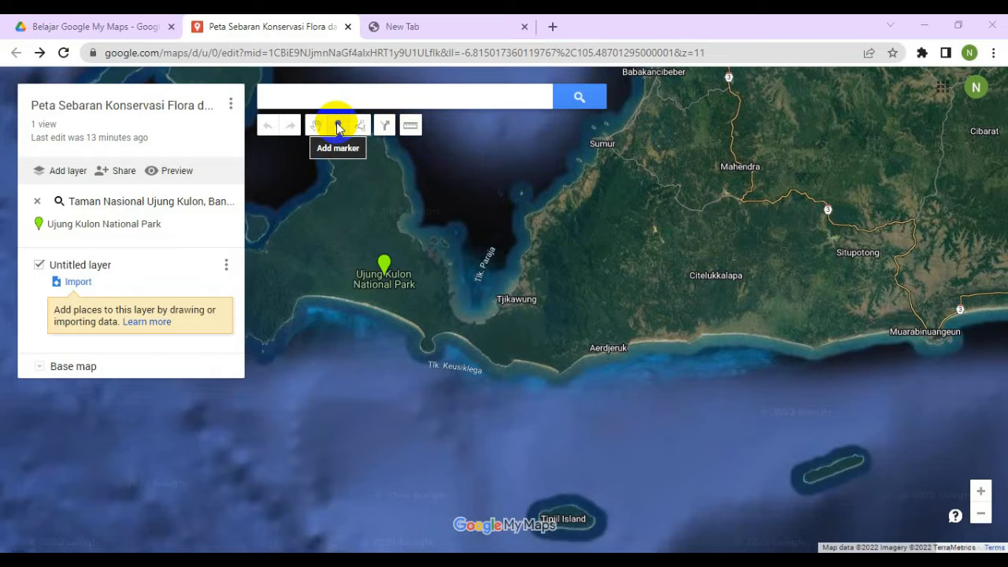
click(339, 127)
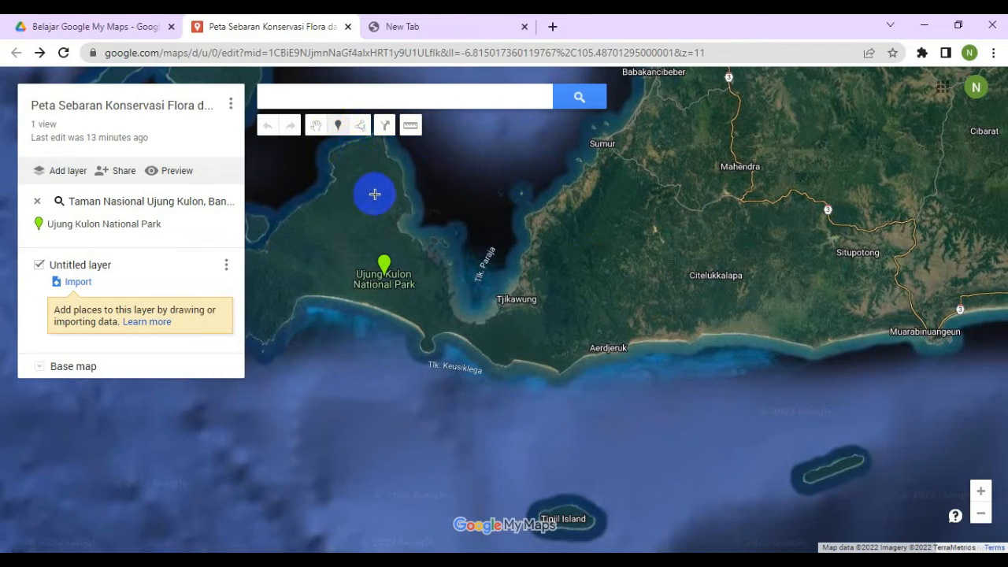
click(384, 263)
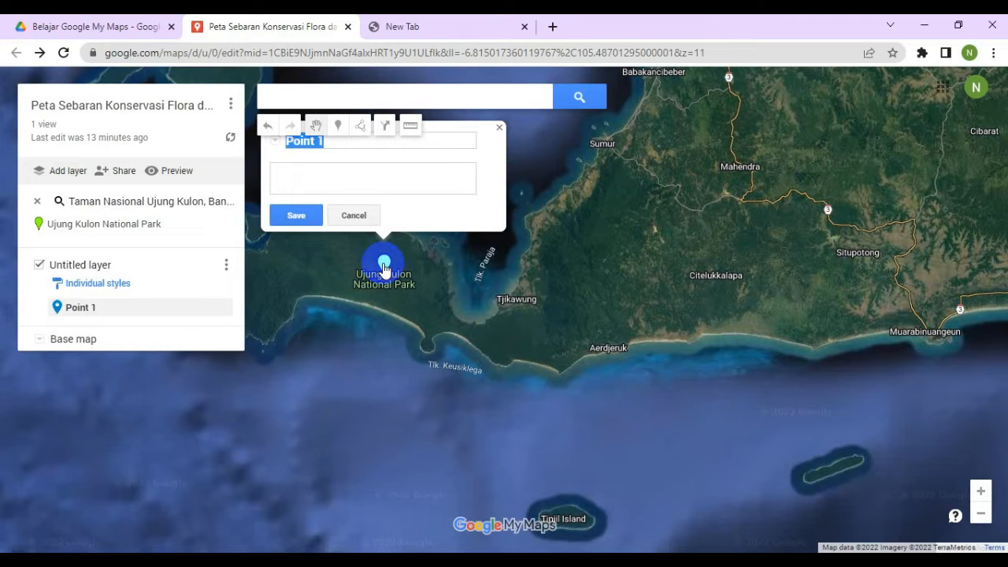
click(490, 212)
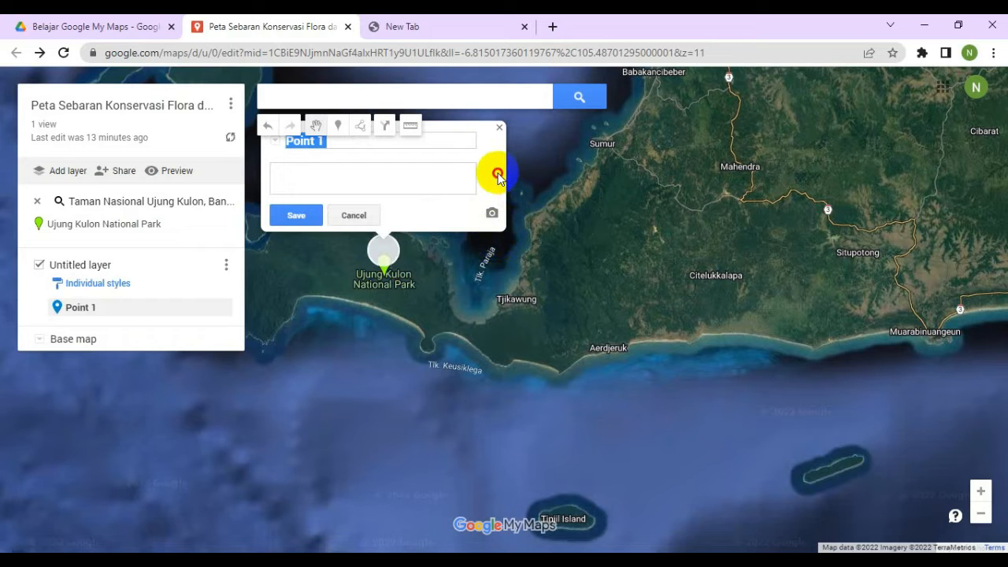
drag(590, 196, 626, 276)
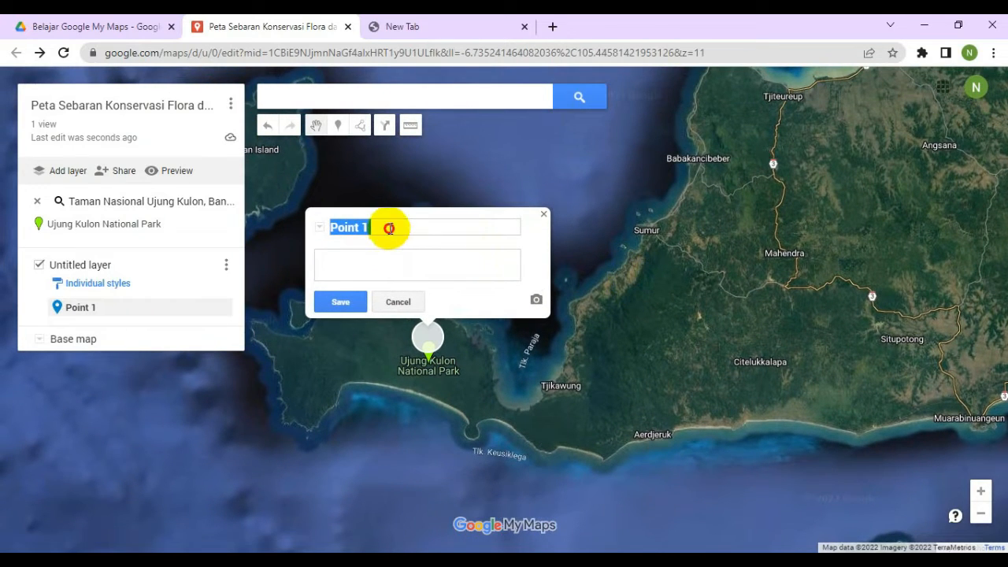
Replace the new marker's name with "Taman Nasional Ujung Kulon"
click(390, 228)
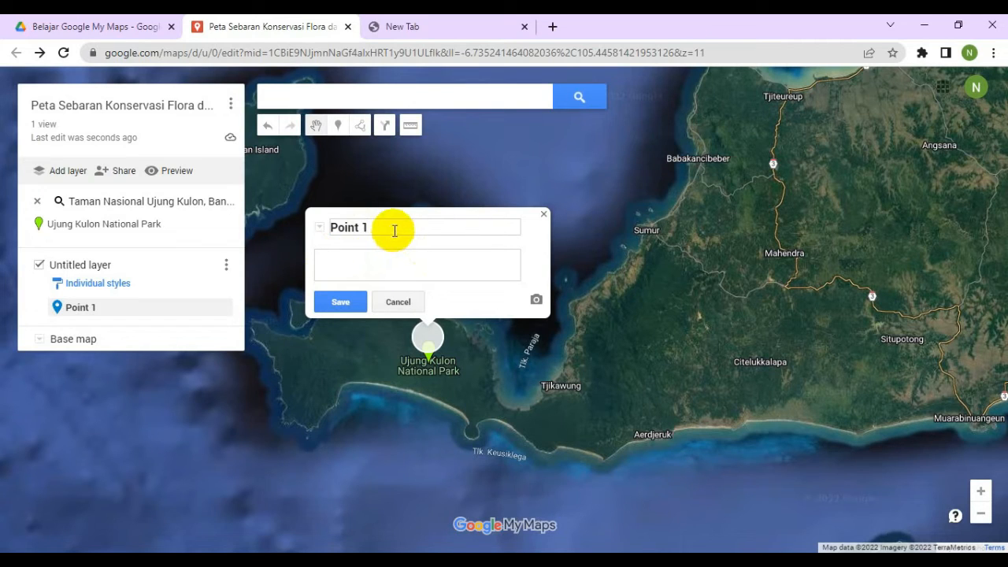
key(BackSpace)
key(BackSpace)
key(BackSpace)
key(BackSpace)
key(BackSpace)
key(BackSpace)
key(BackSpace)
text(Taman Nasional)
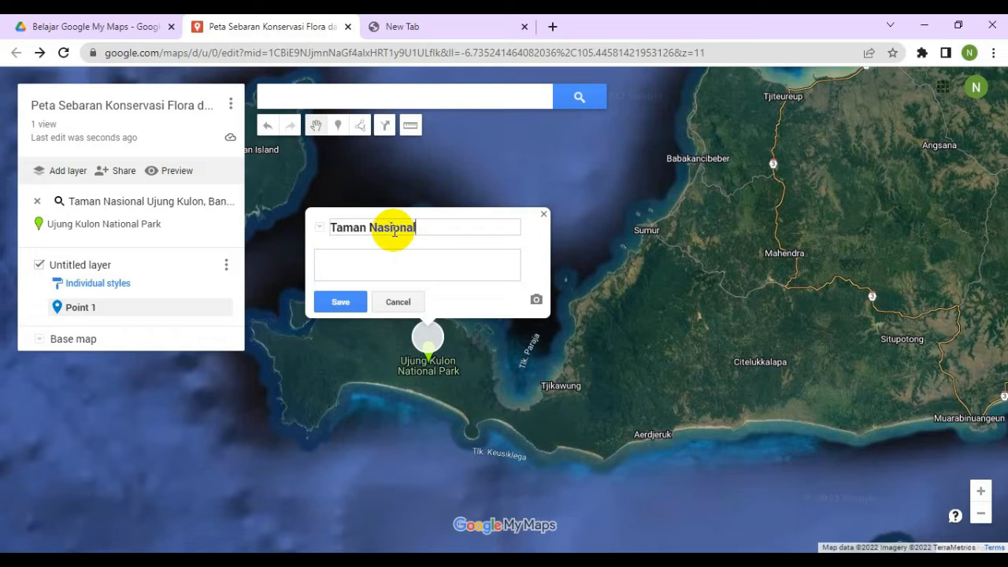
text( Ujung Kulon)
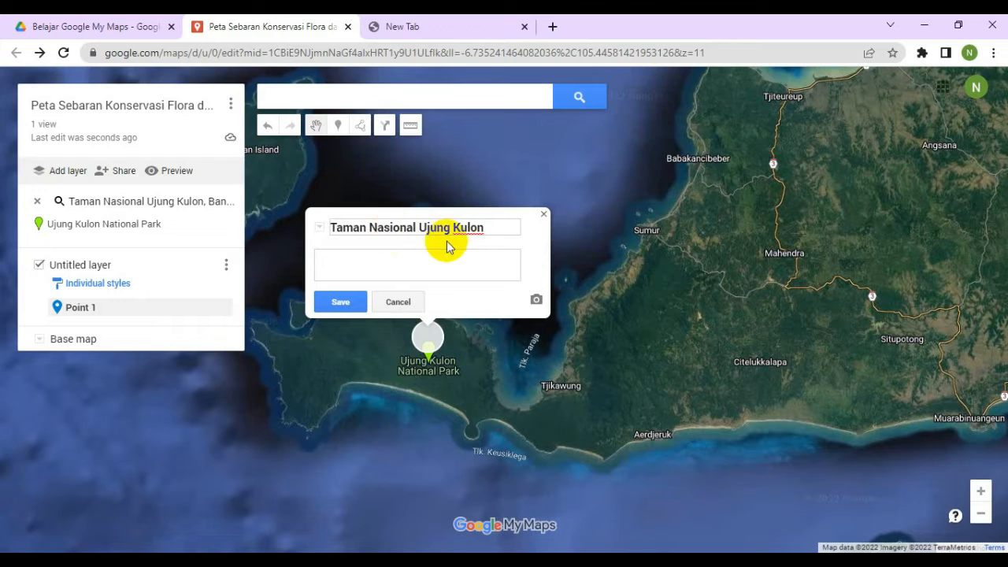
Search the web for "Taman nasional ujung kulon" in the separate empty browser tab
click(403, 261)
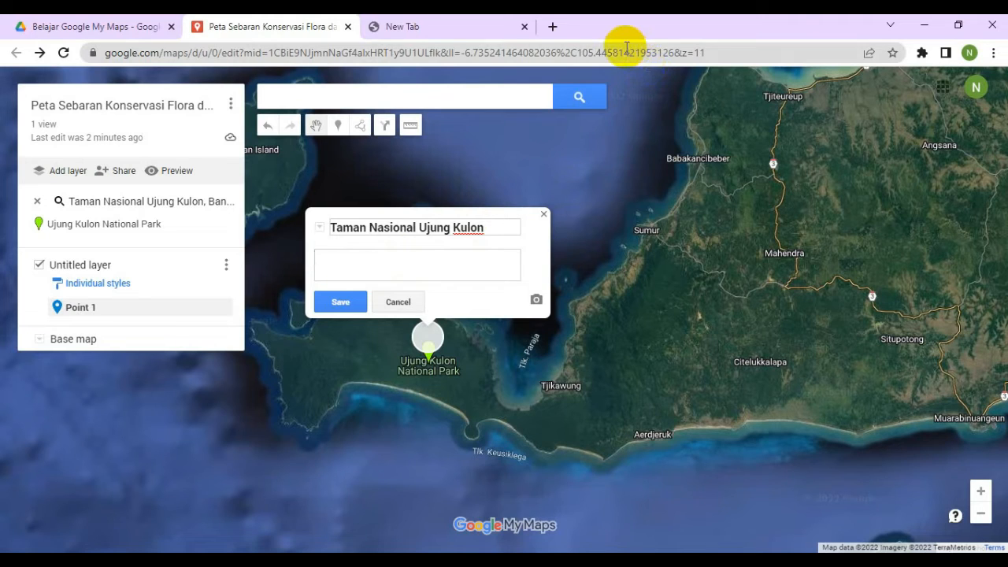
click(478, 30)
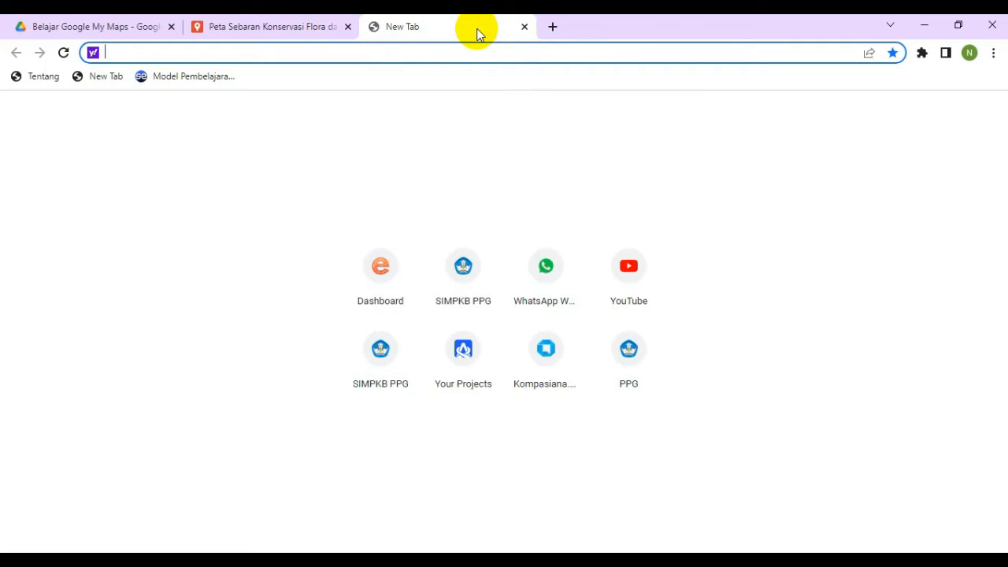
text(Taman )
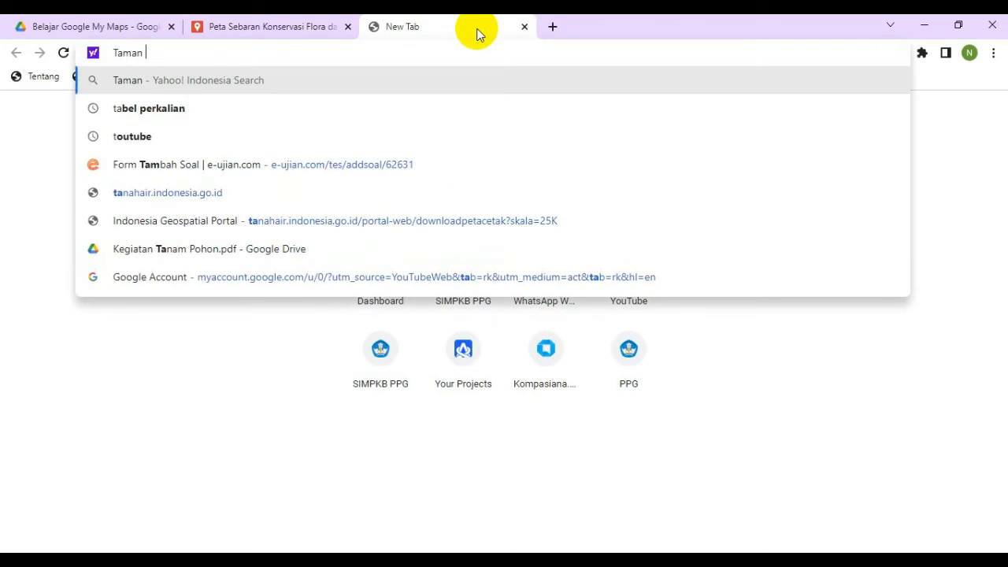
text(nasional)
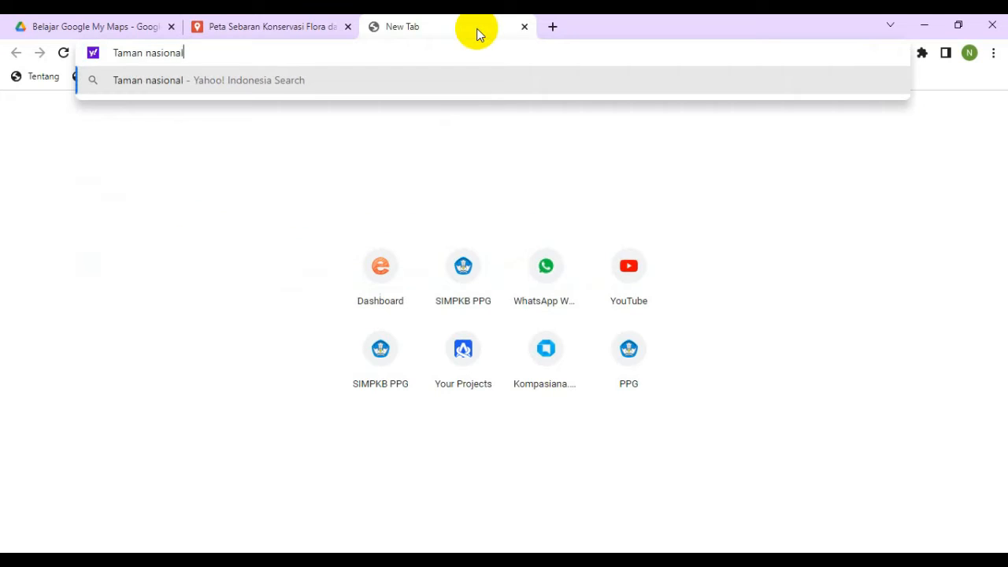
text( uj)
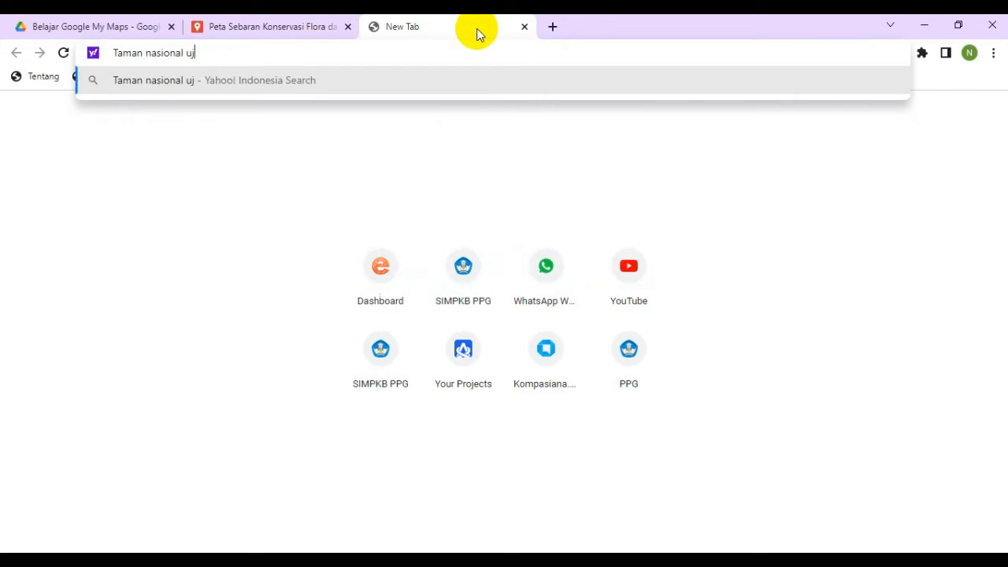
text(ung kulen)
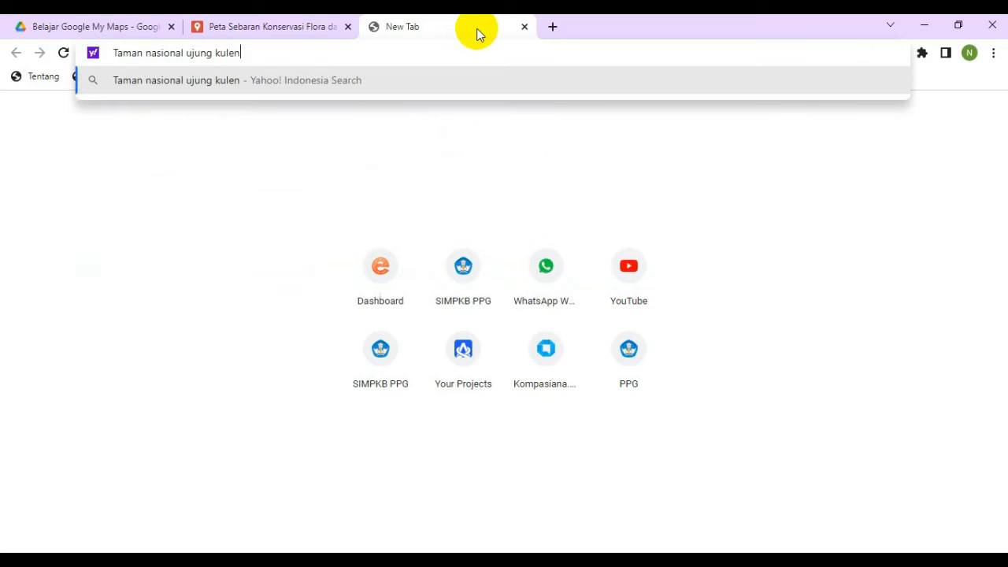
key(BackSpace)
key(BackSpace)
text(on)
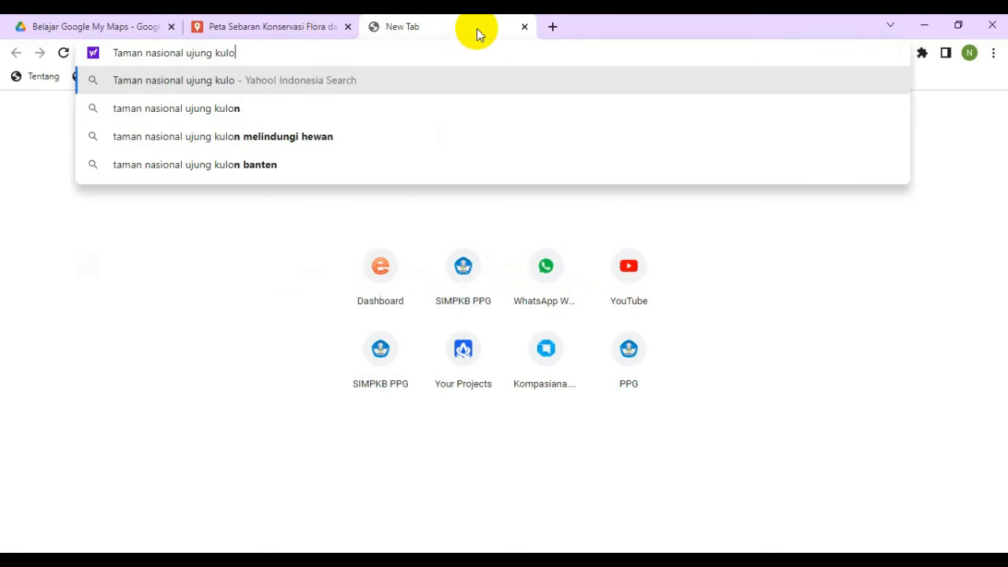
key(Return)
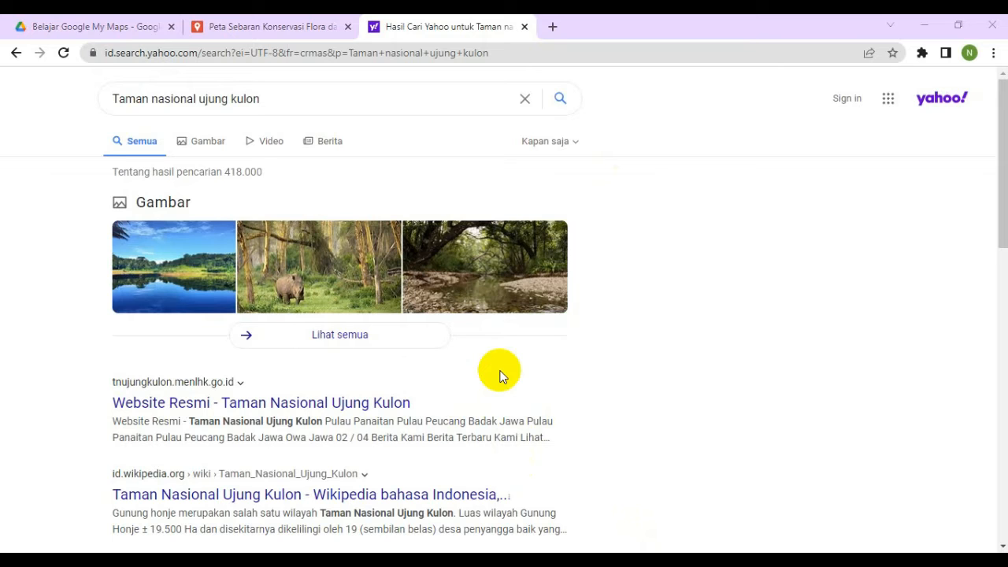
Copy the introductory paragraphs of the Wikipedia article on Taman Nasional Ujung Kulon into the marker's description and save the marker
scroll(500, 373, down, 1)
scroll(500, 371, up, 1)
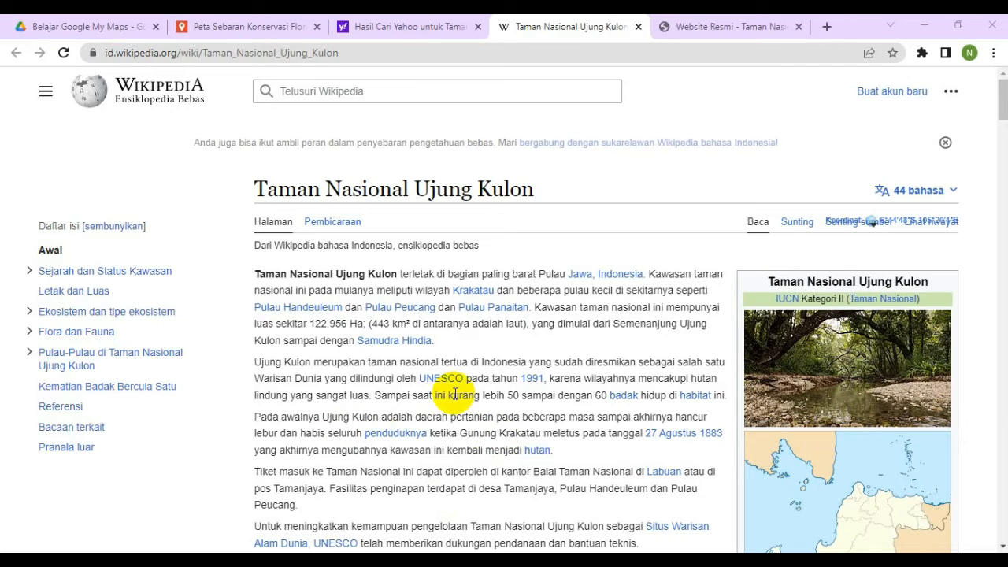
scroll(455, 394, down, 1)
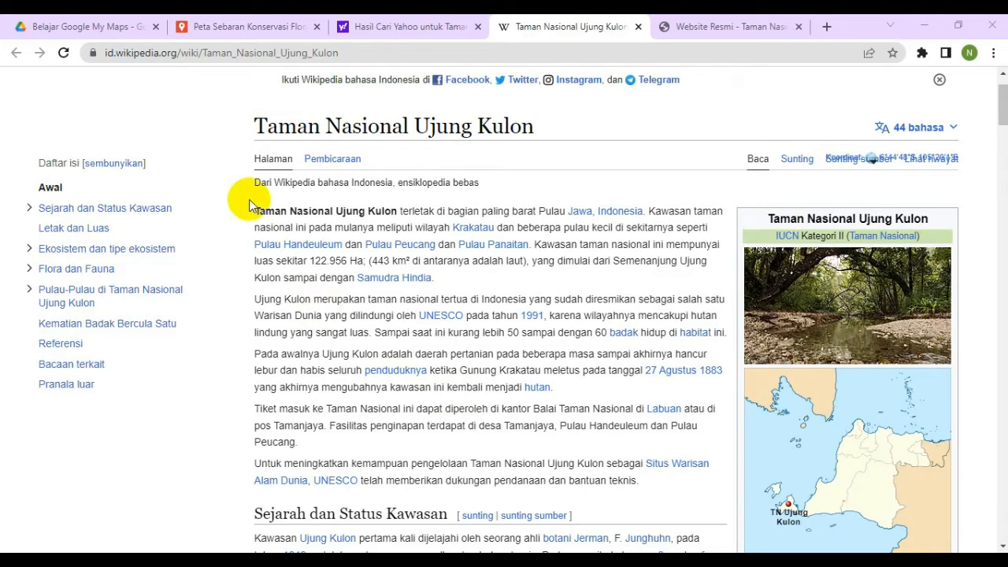
drag(256, 209, 647, 482)
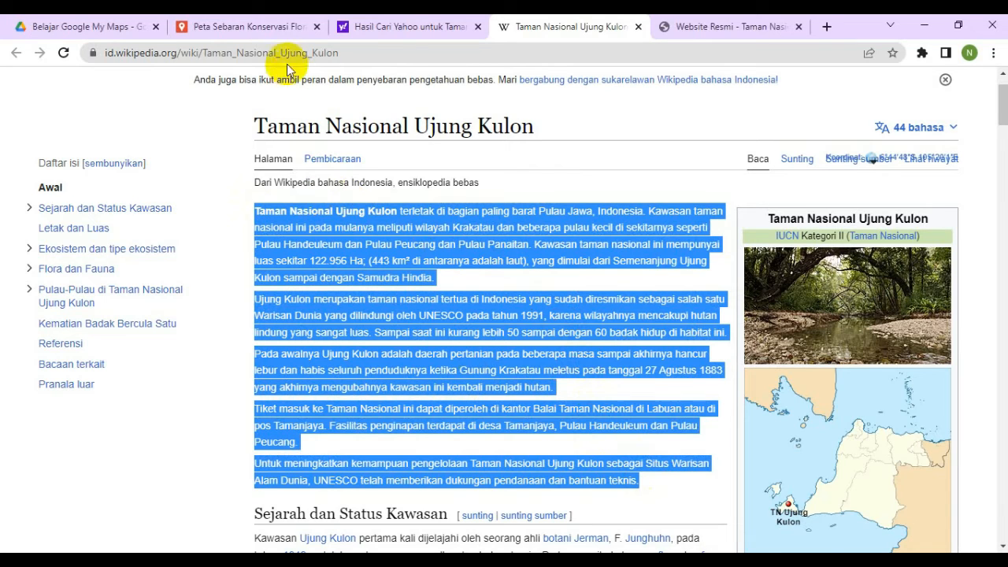
click(251, 29)
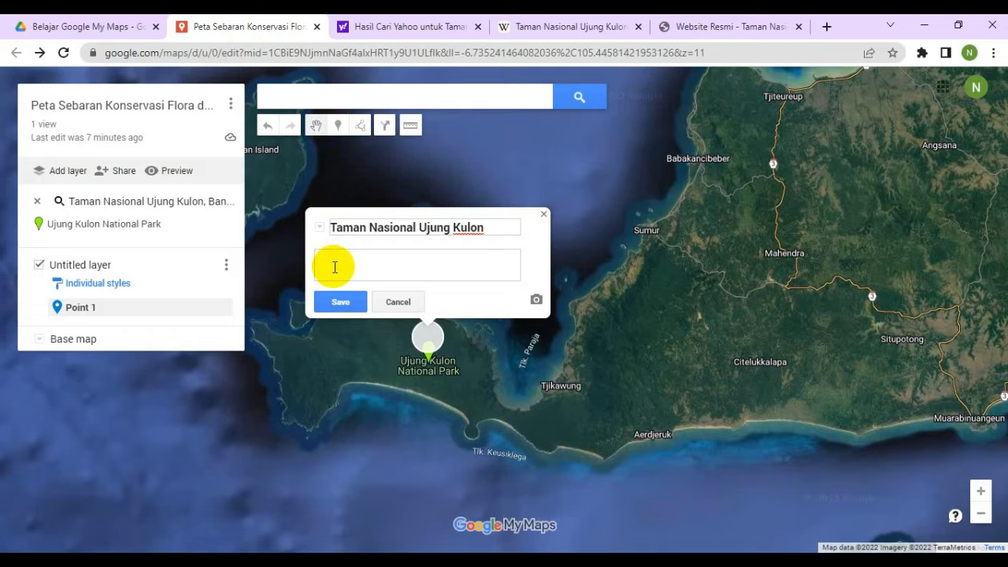
key(ctrl+v)
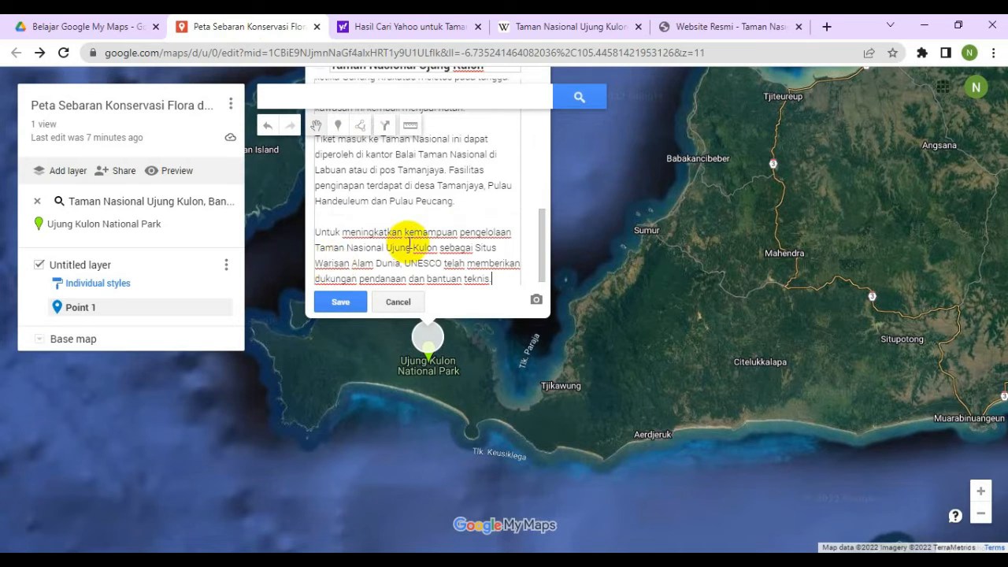
scroll(406, 240, up, 6)
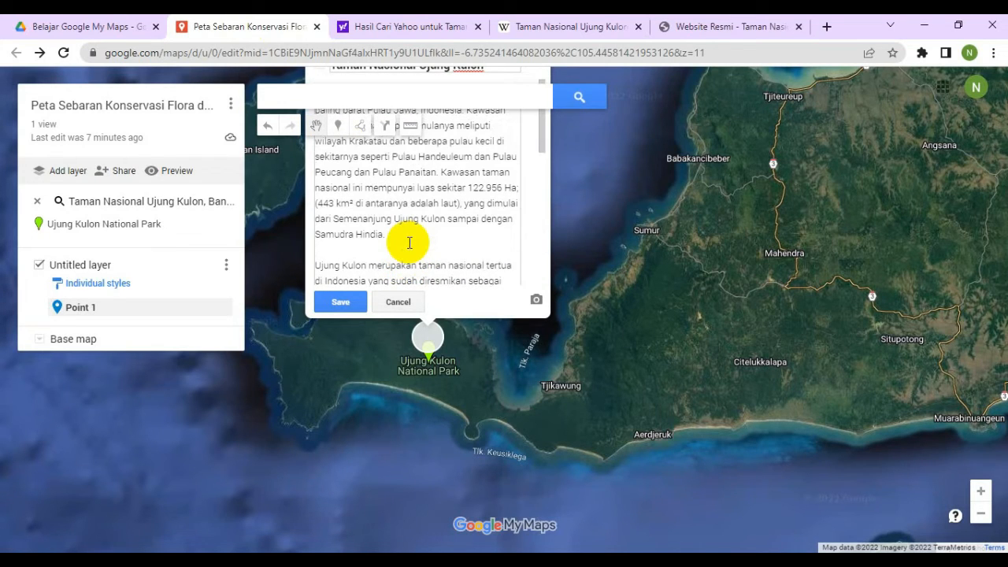
scroll(410, 243, down, 8)
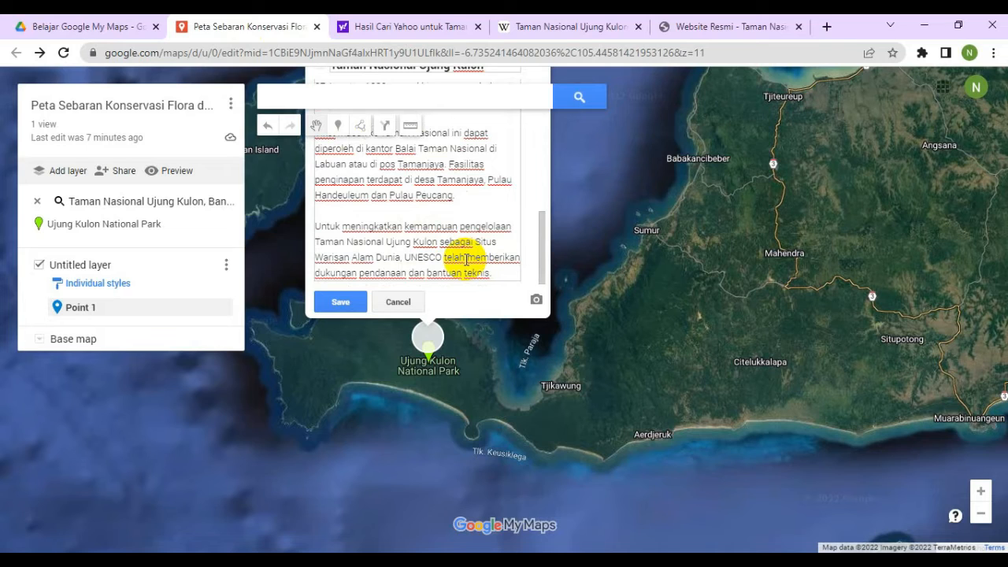
key(Return)
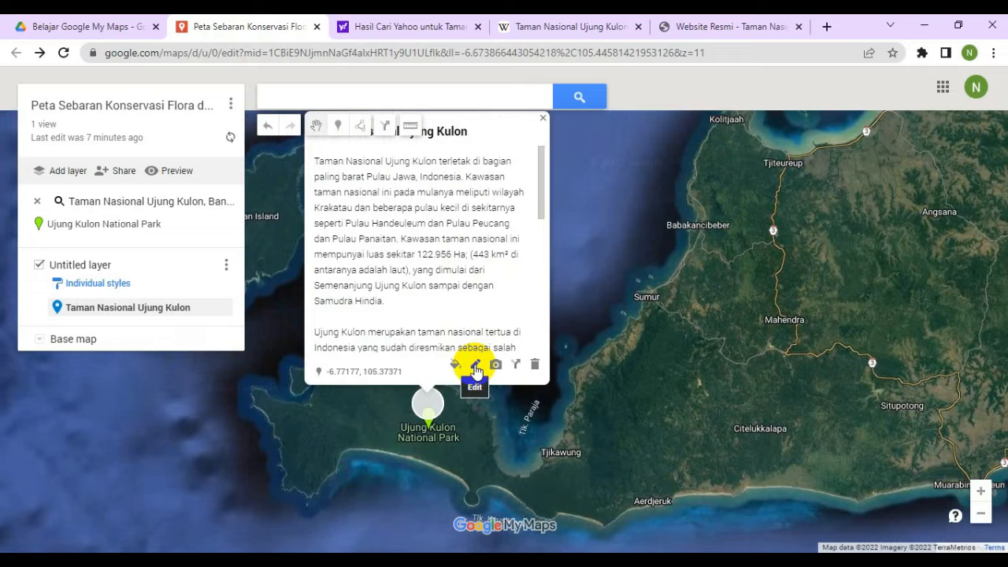
click(475, 365)
scroll(444, 308, down, 5)
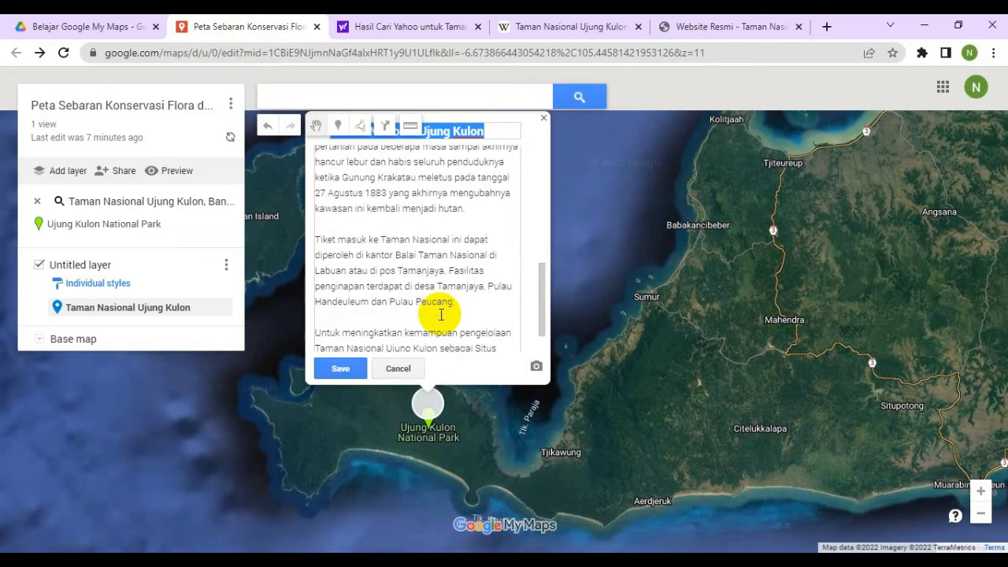
click(509, 340)
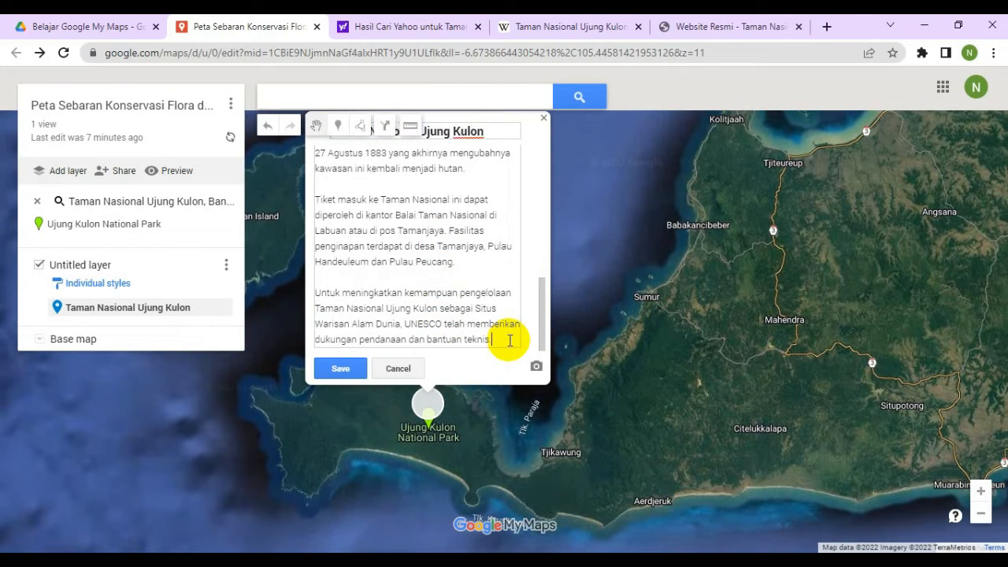
key(Return)
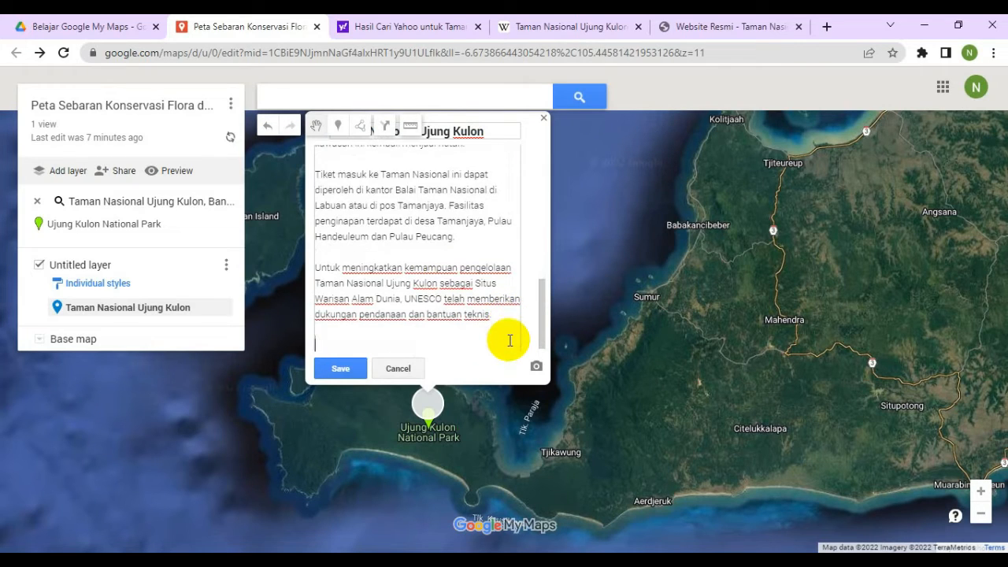
key(Return)
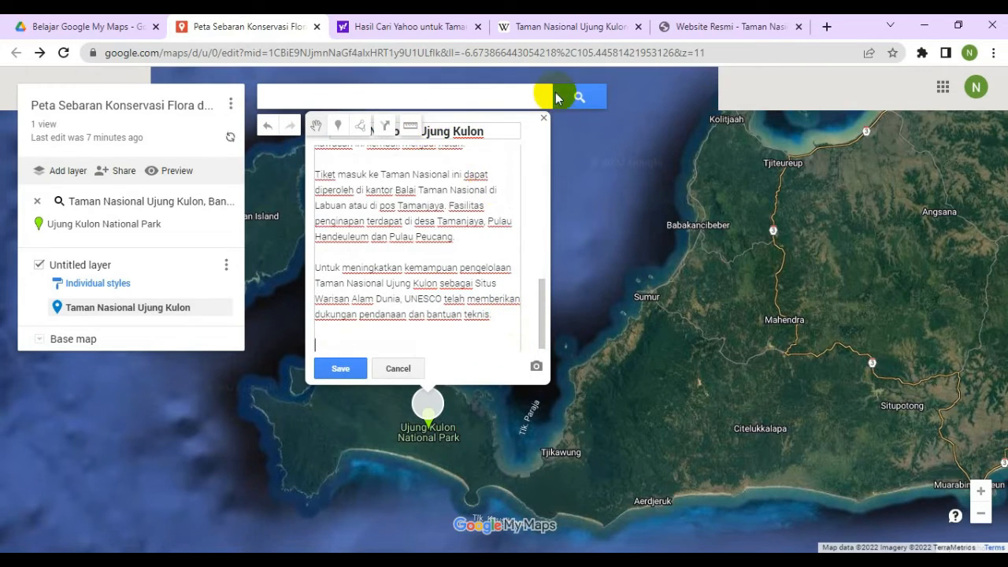
click(579, 26)
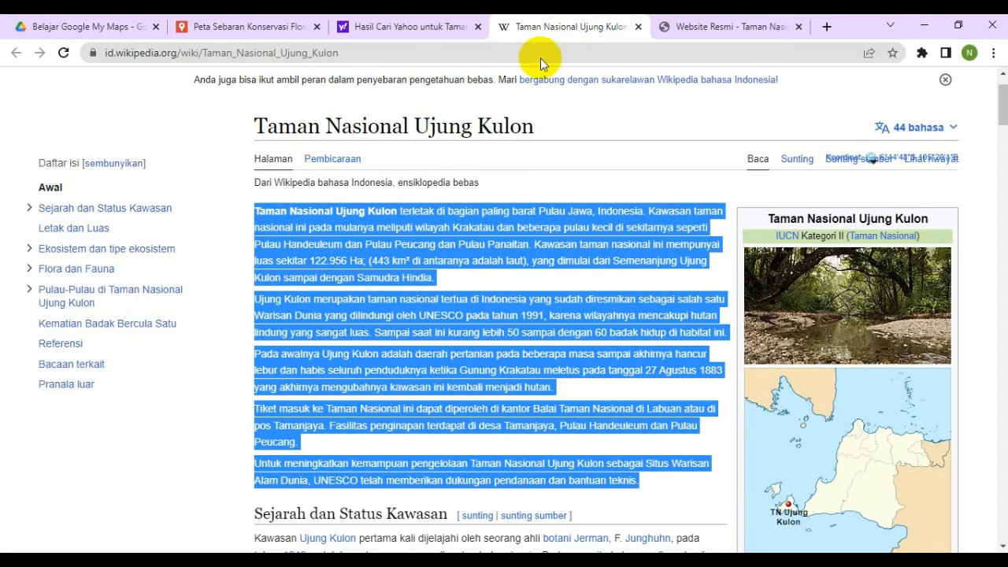
click(372, 52)
key(ctrl+c)
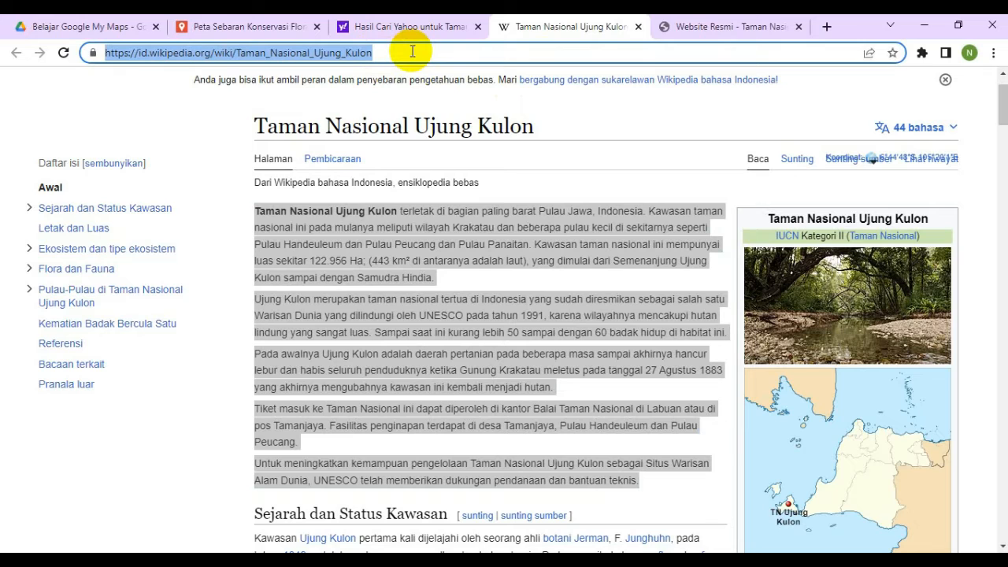
click(252, 26)
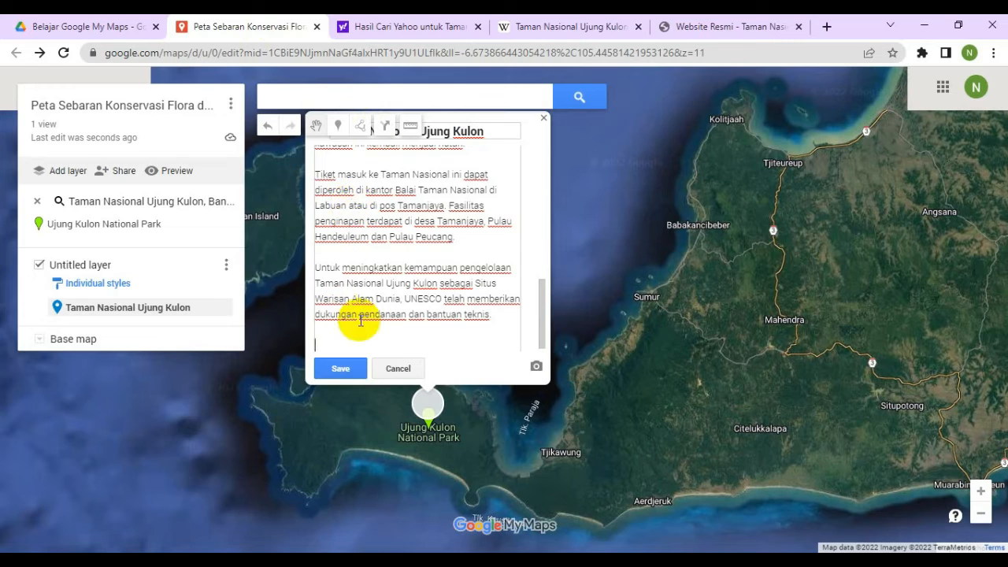
key(ctrl+v)
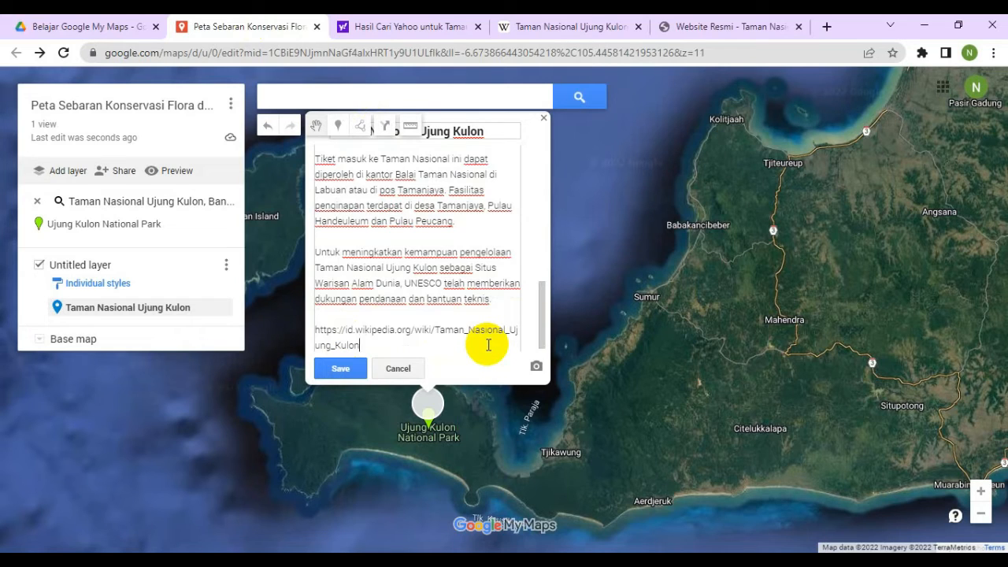
Start adding an image to the marker and run a Google Image Search for "UJung Kulon"
click(537, 368)
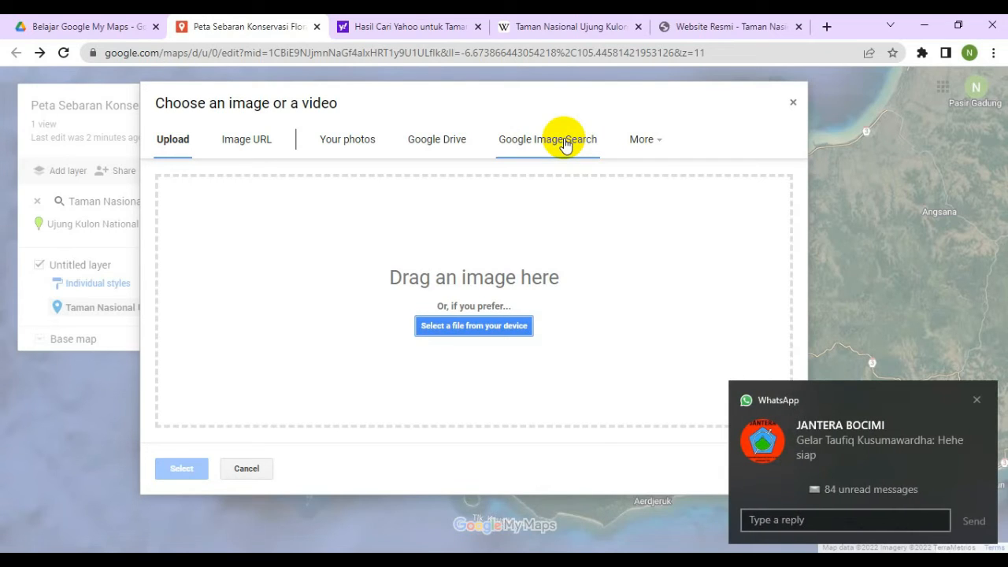
click(977, 401)
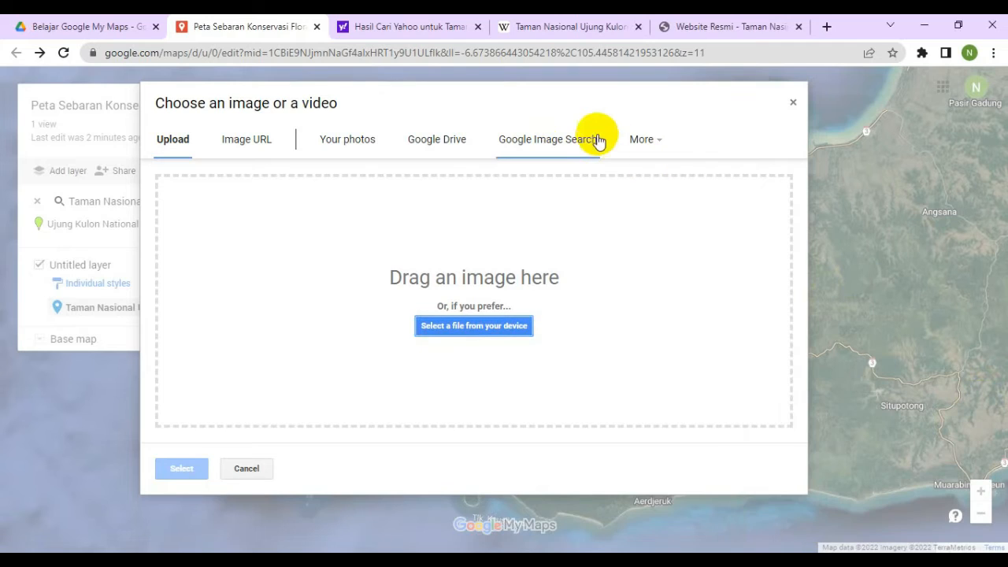
click(567, 144)
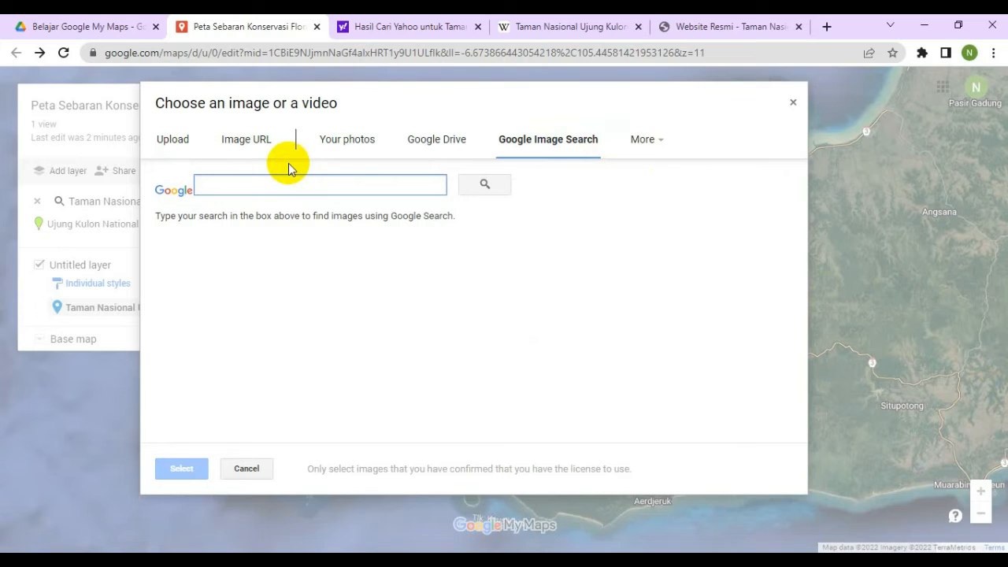
text(UJung Kulon)
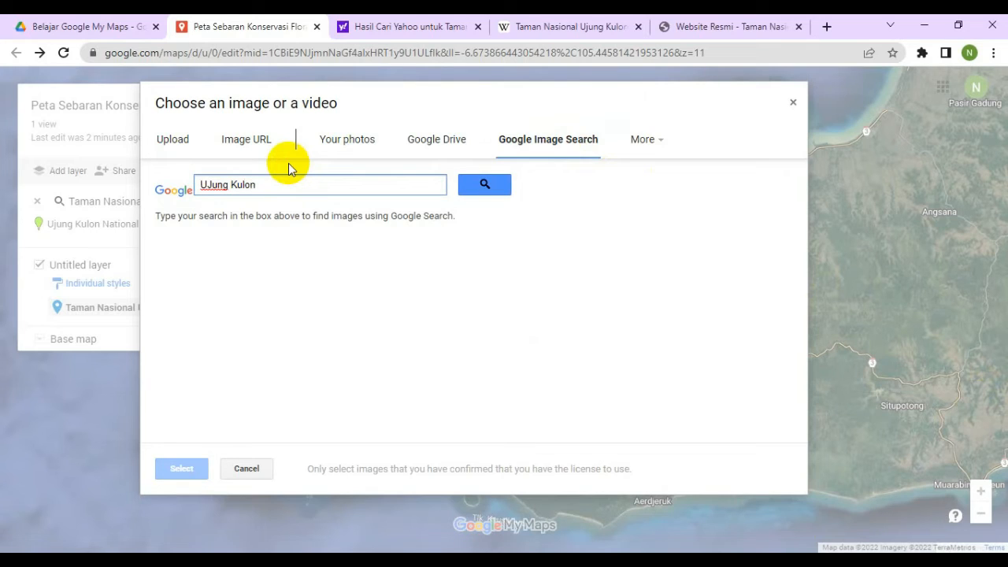
key(Return)
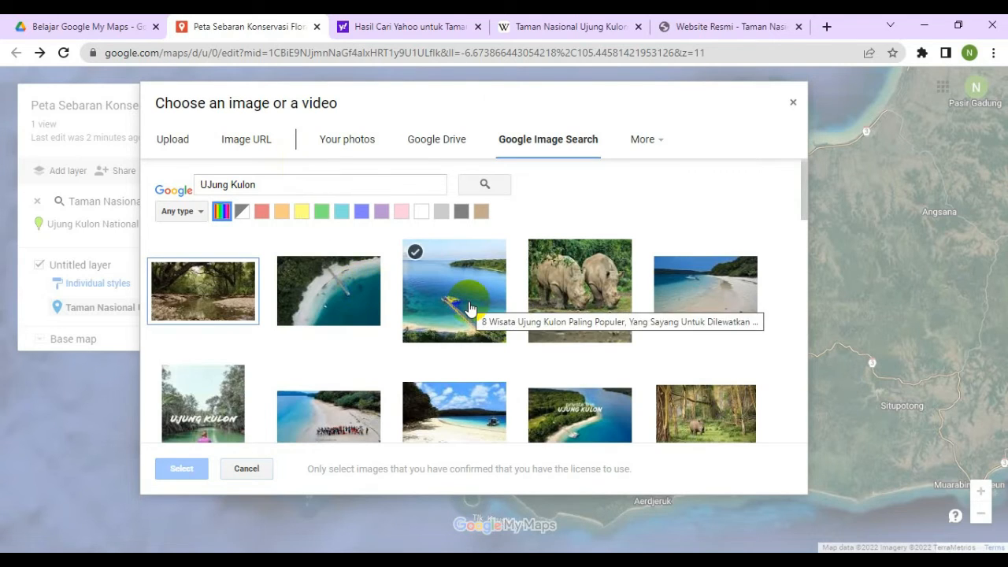
Attach the aerial beach photo captioned "private trip UJUNG KULON" from the image results to the marker
scroll(470, 308, down, 1)
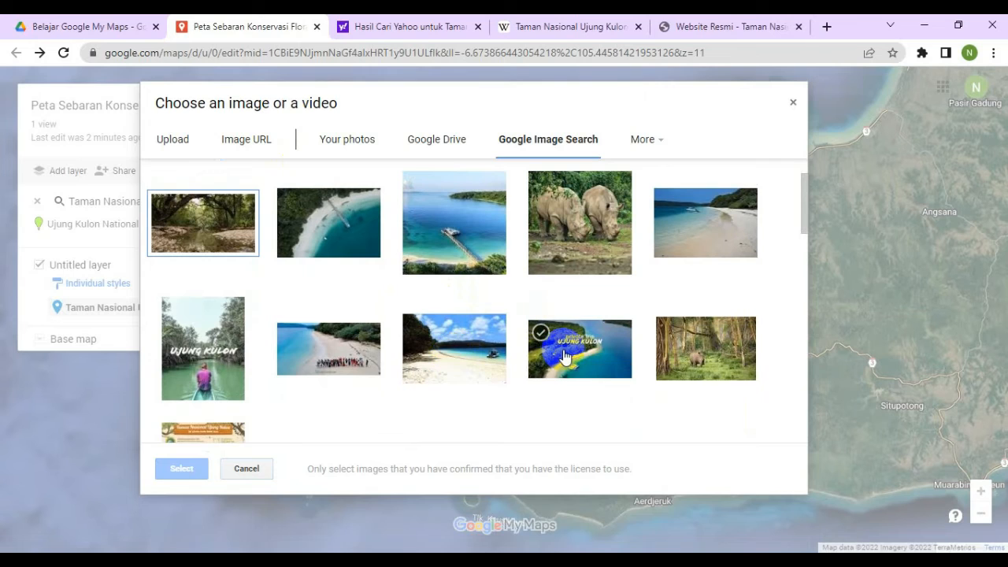
scroll(562, 354, up, 1)
scroll(564, 356, down, 1)
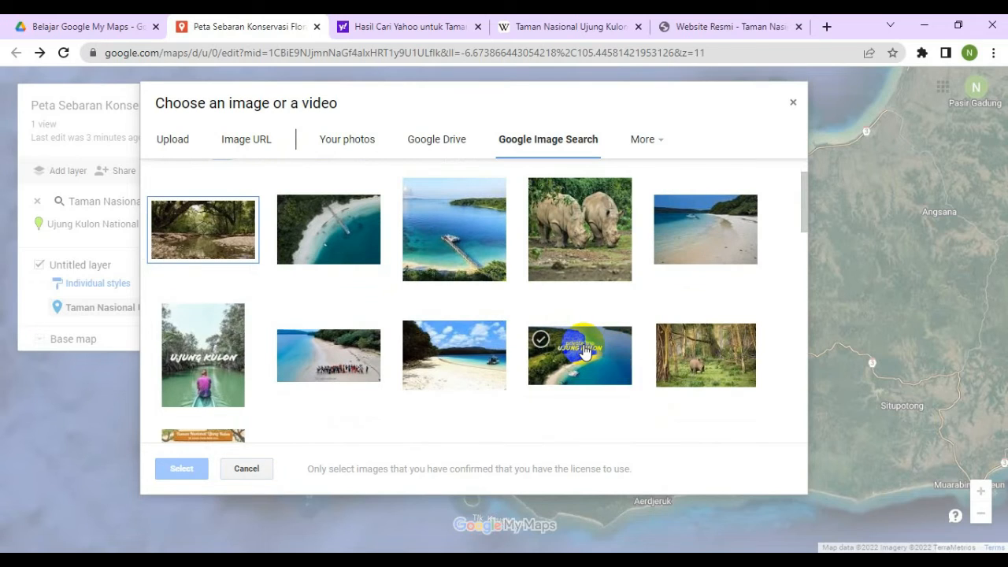
click(587, 352)
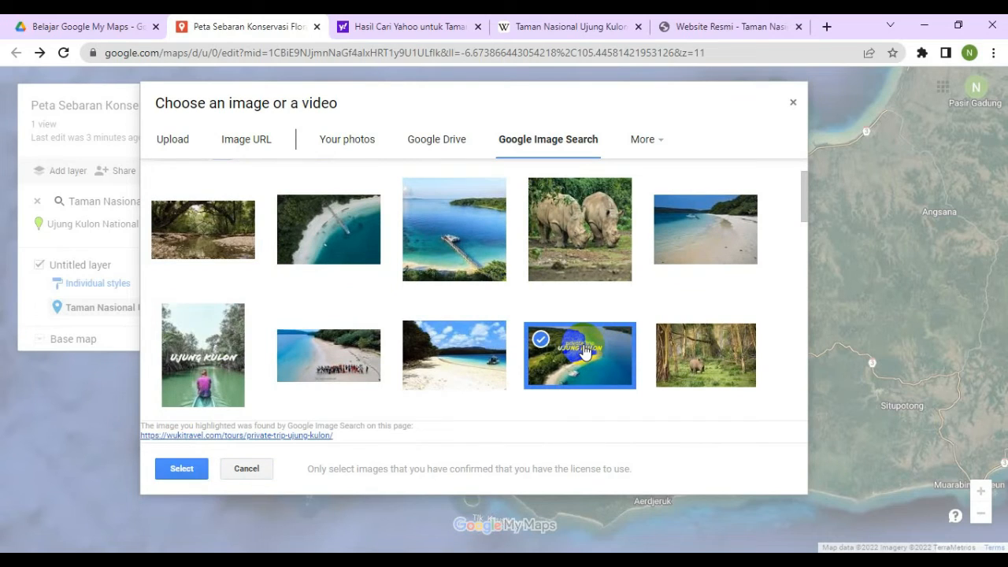
scroll(586, 352, down, 2)
scroll(584, 352, up, 3)
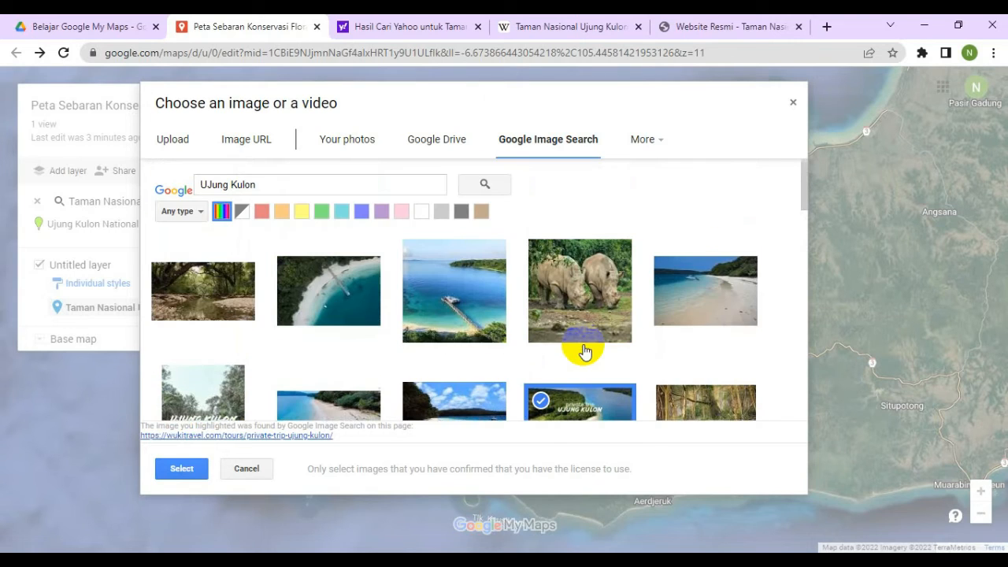
click(182, 468)
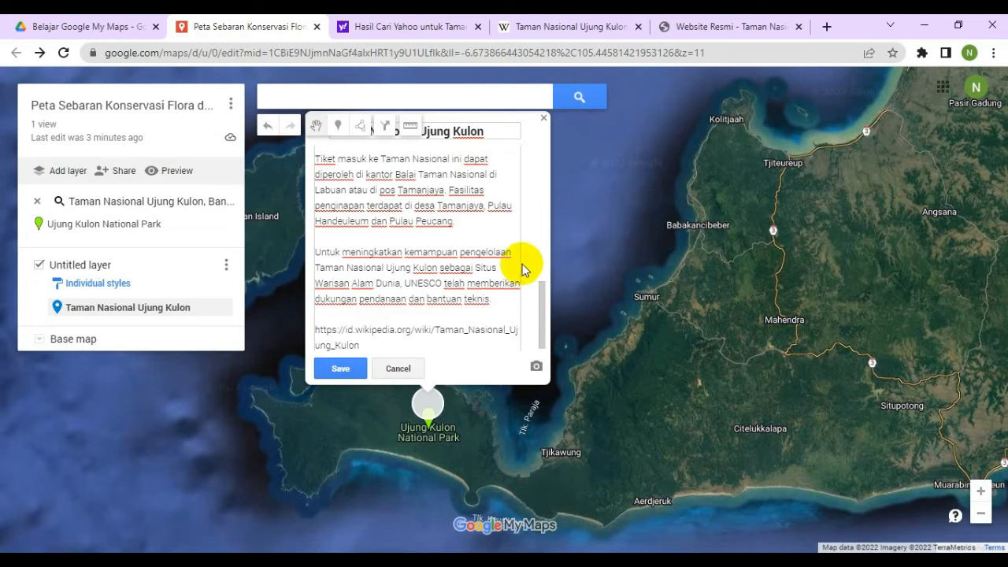
scroll(441, 262, up, 10)
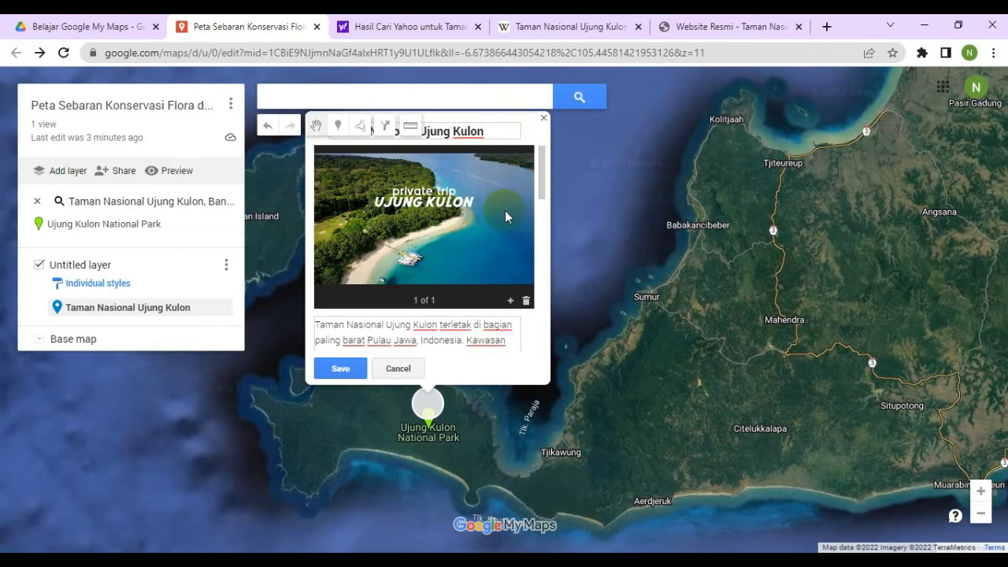
Review the Taman Nasional Ujung Kulon marker's description below the added photo and save the marker
scroll(505, 210, down, 2)
scroll(505, 210, down, 6)
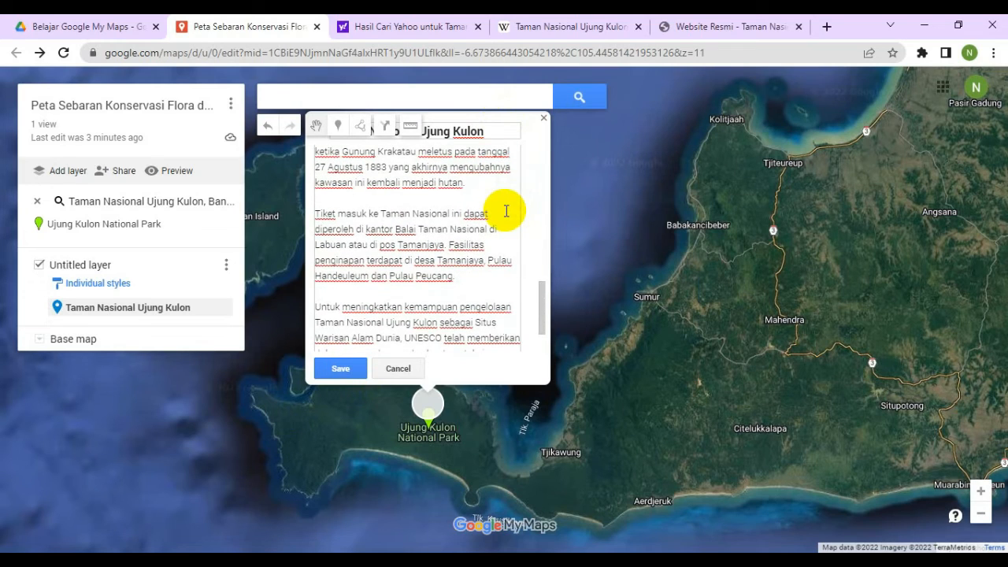
click(340, 368)
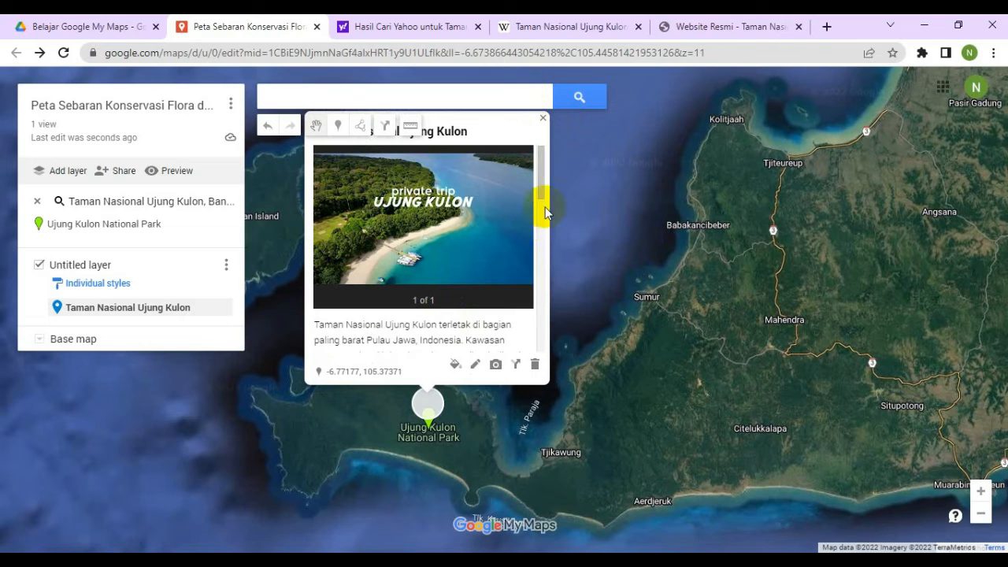
Examine the marker's colour and icon choices, including the full icon catalogue, keeping the current pin shape
click(455, 366)
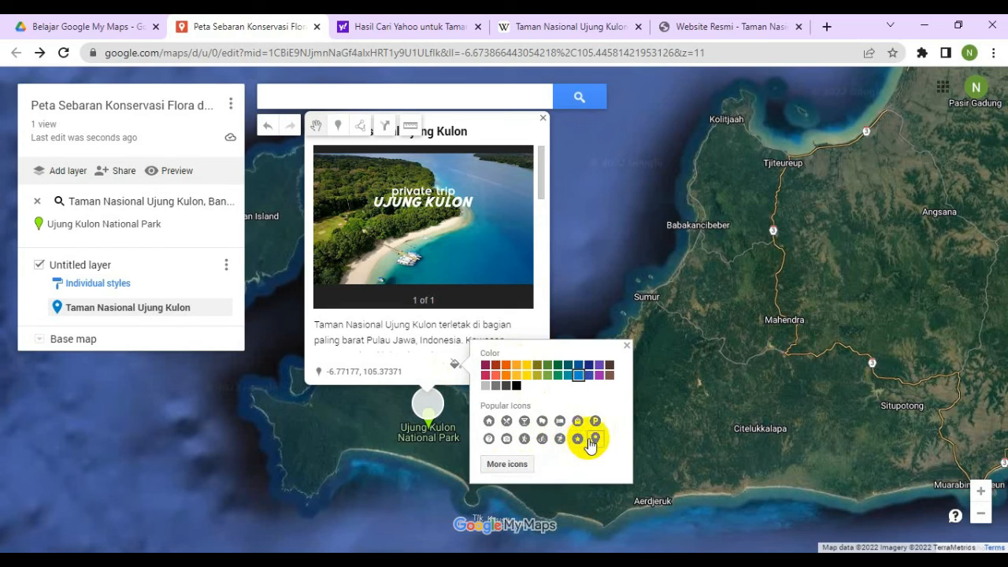
click(511, 467)
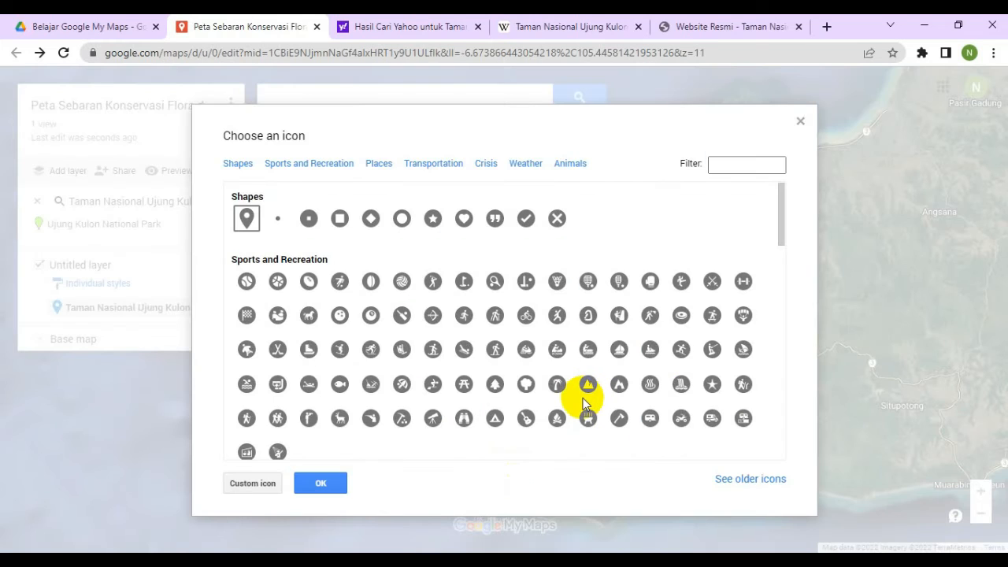
click(333, 485)
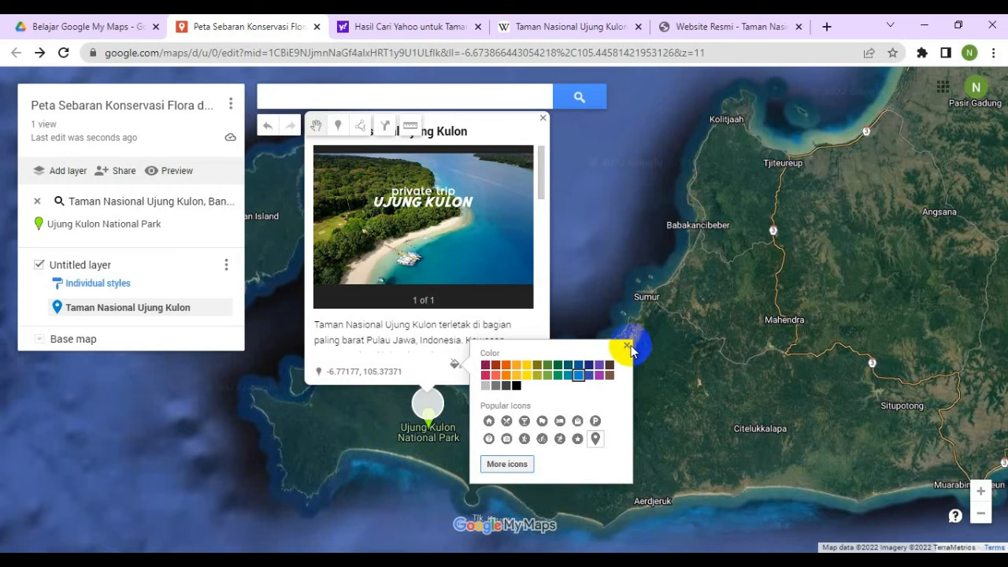
click(627, 346)
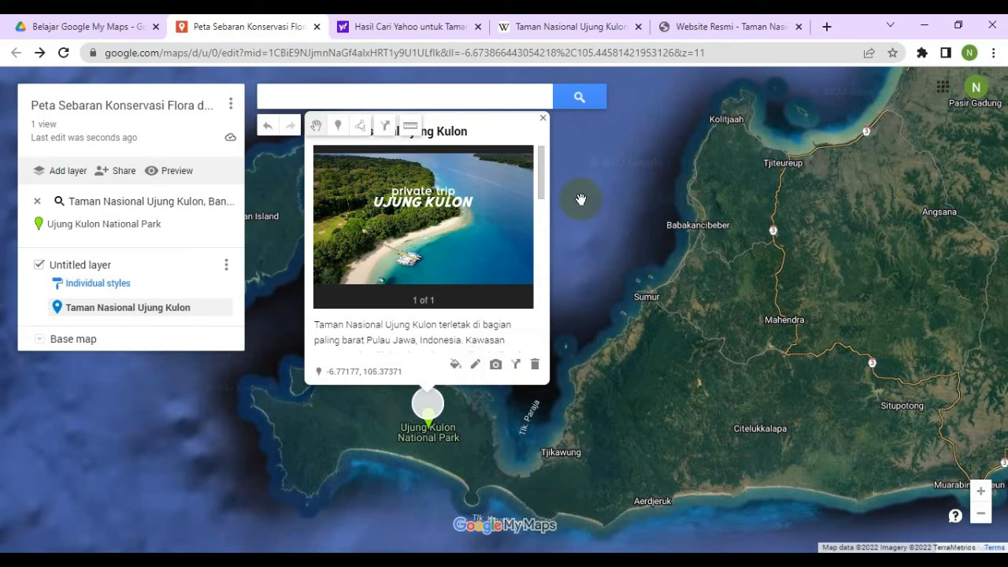
Close the marker's details, view the wider area around Ujung Kulon, and activate the tool for adding markers
click(543, 121)
click(508, 345)
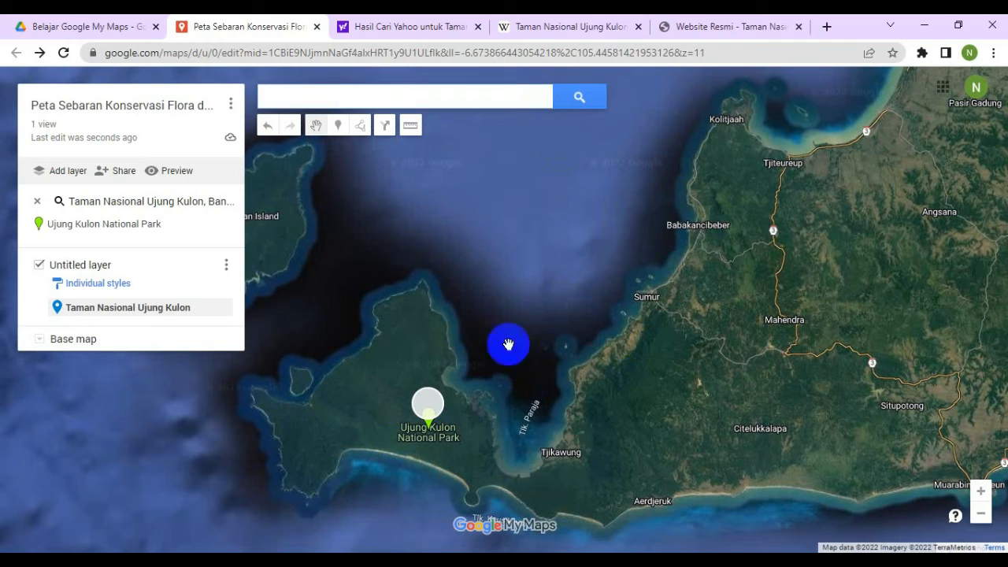
click(428, 407)
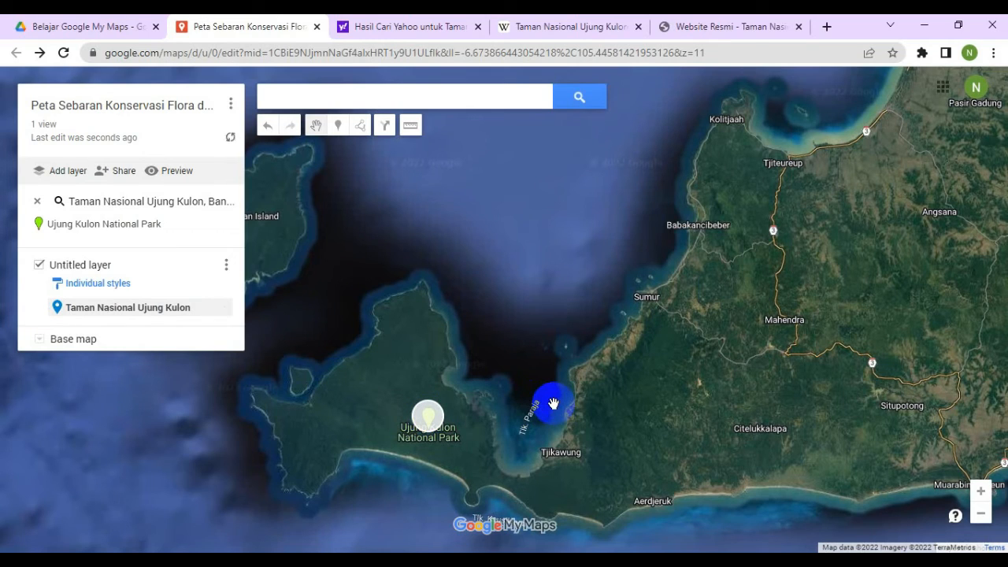
scroll(553, 404, down, 1)
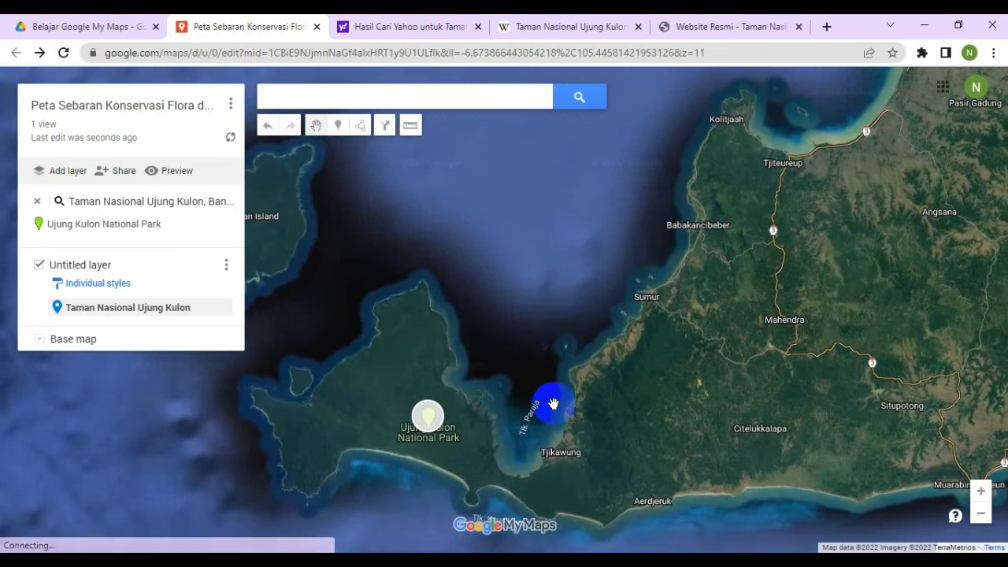
scroll(554, 404, down, 2)
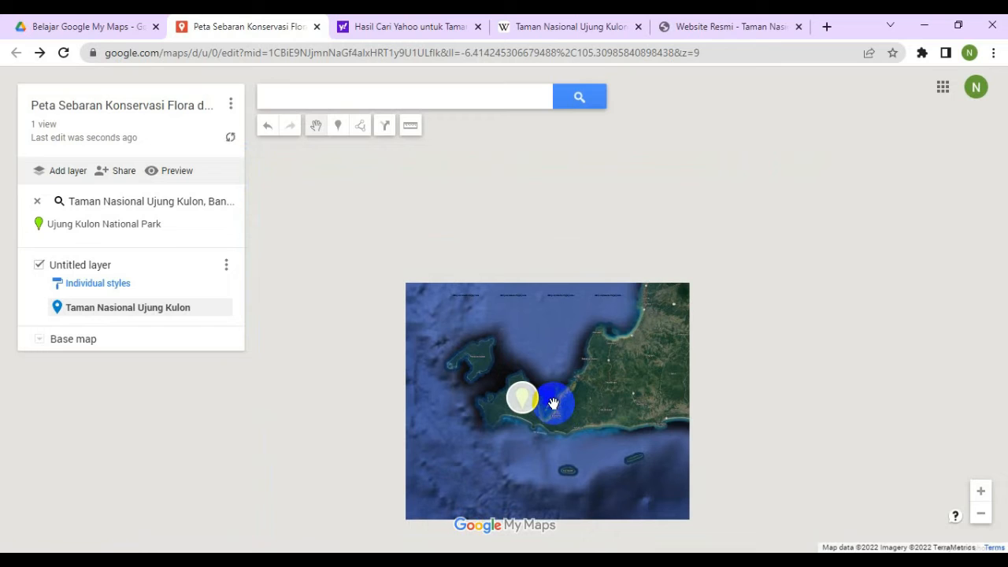
scroll(554, 405, up, 1)
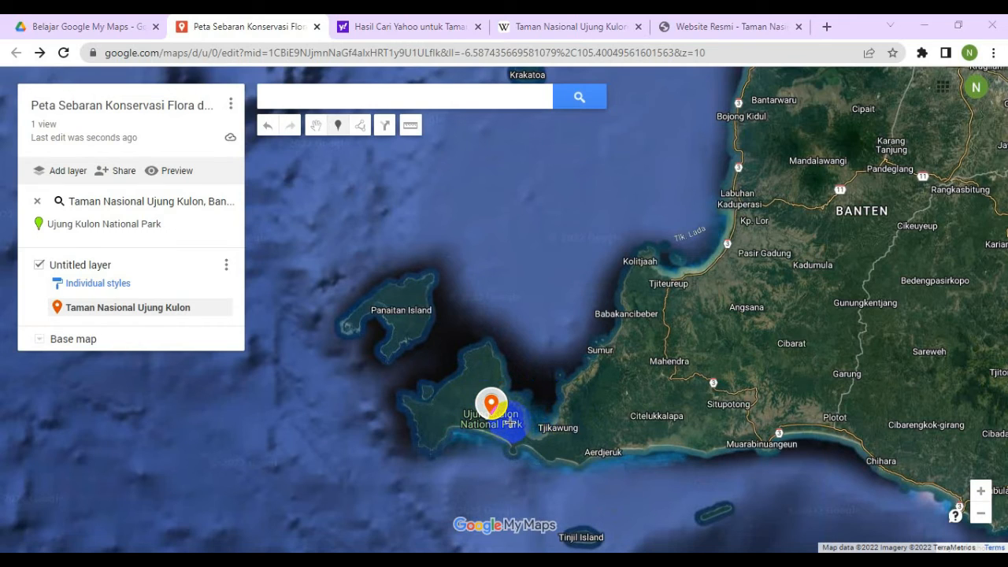
click(337, 126)
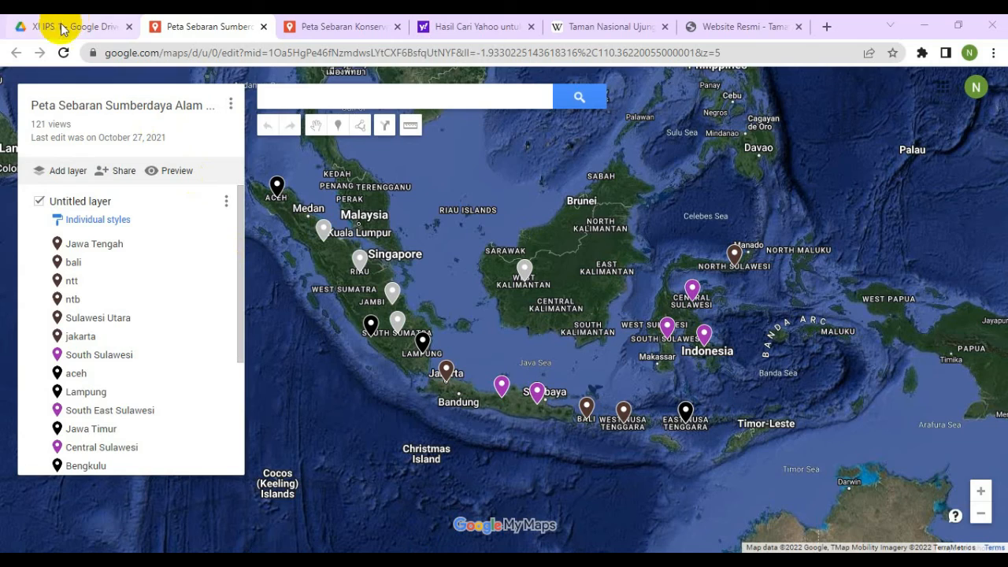
Check the XI IPS 1 folder in Google Drive and view the jambi marker's details on the Peta Sebaran Sumberdaya Alam map
click(56, 26)
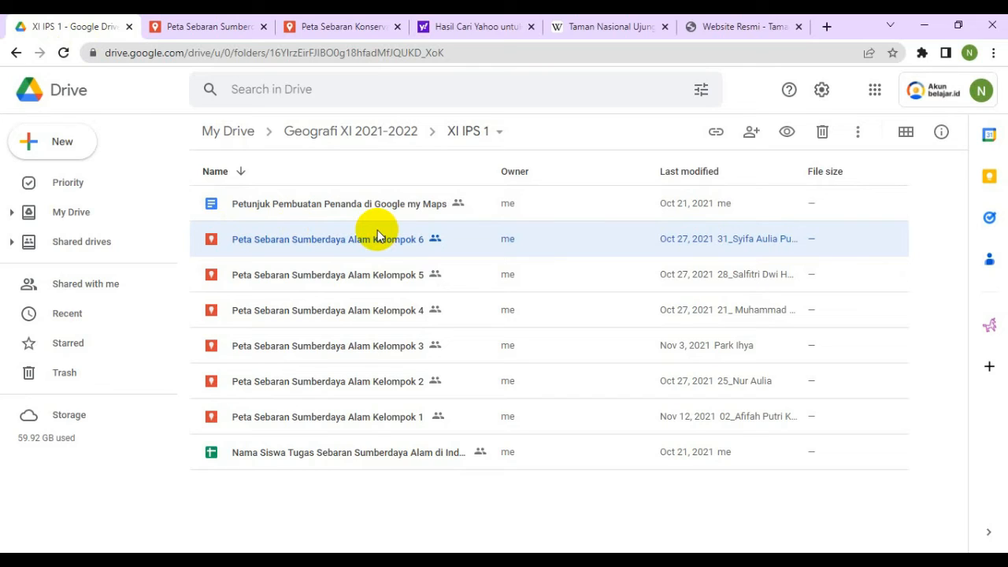
click(235, 32)
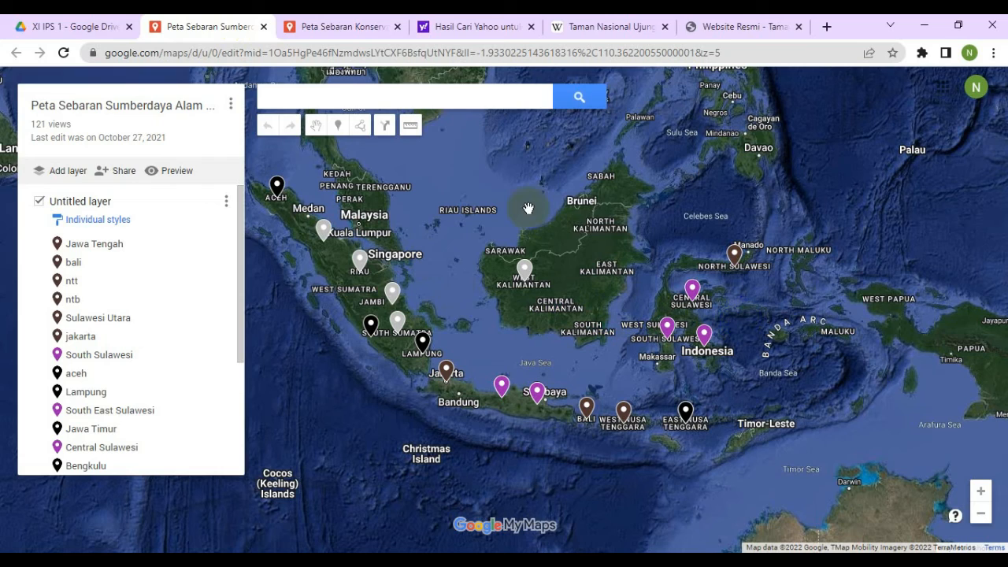
click(309, 94)
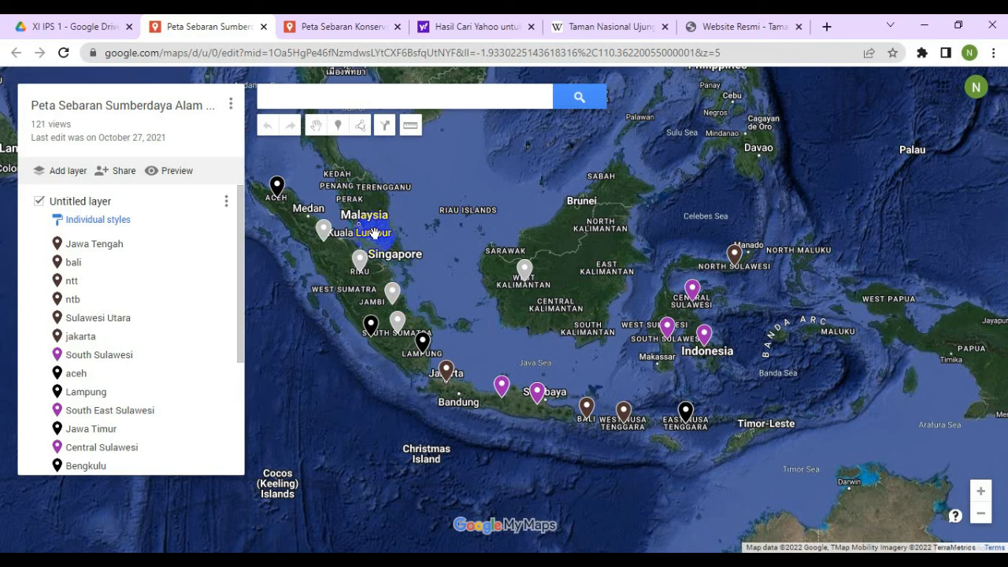
click(398, 308)
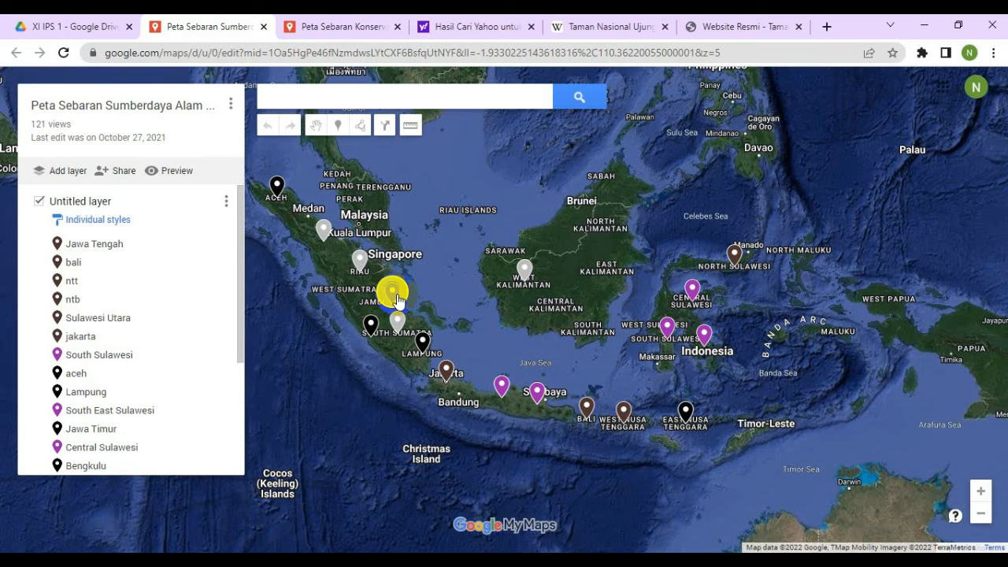
click(397, 296)
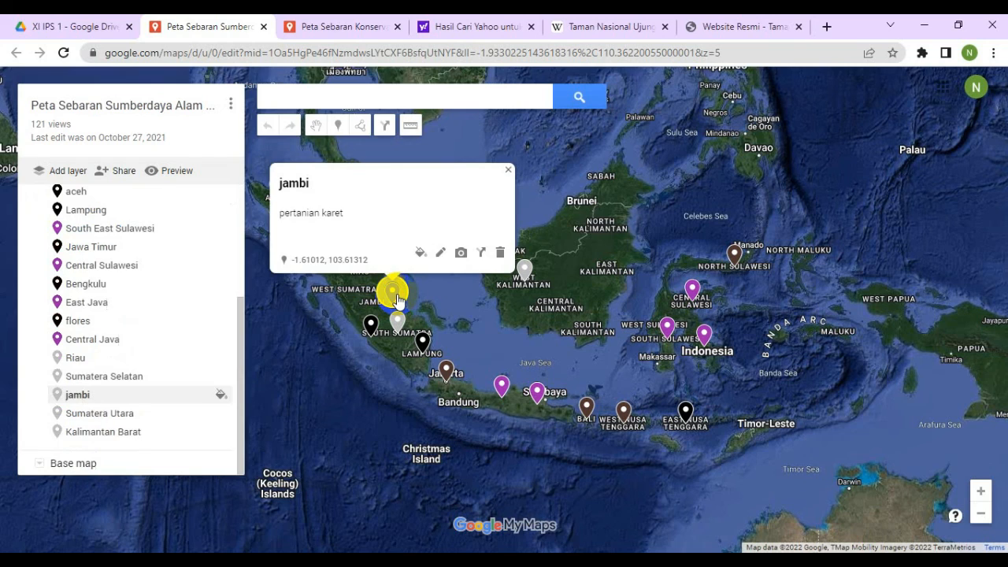
click(508, 170)
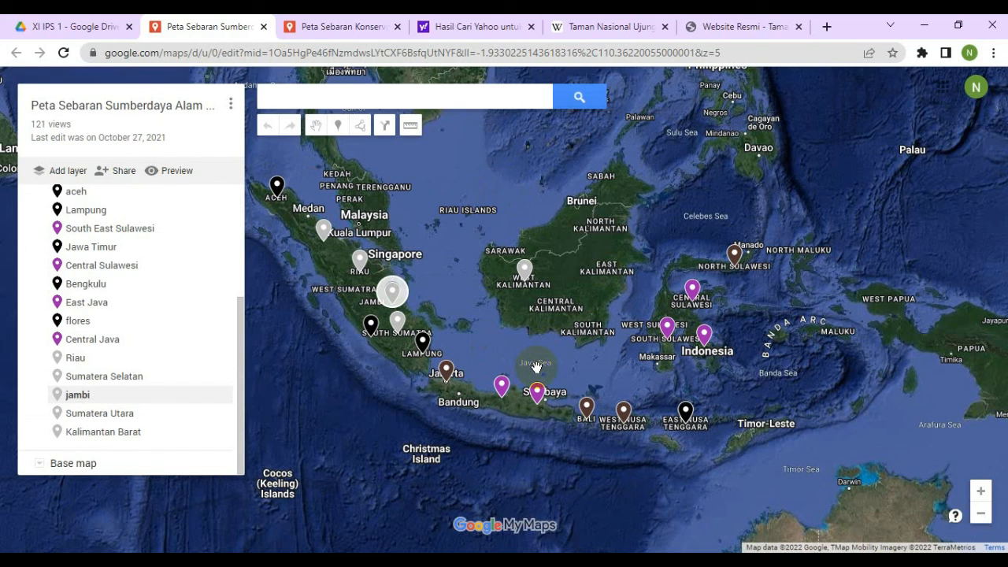